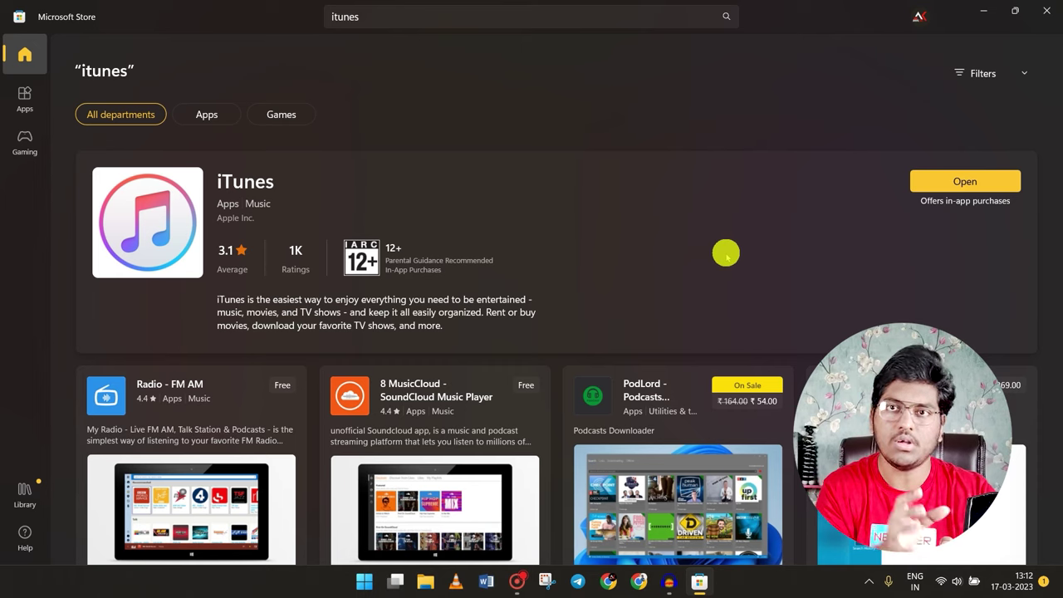
Launch iTunes from the Microsoft Store and dismiss the Account menu without choosing anything.
{"action": "left_click", "coordinate": [965, 179]}
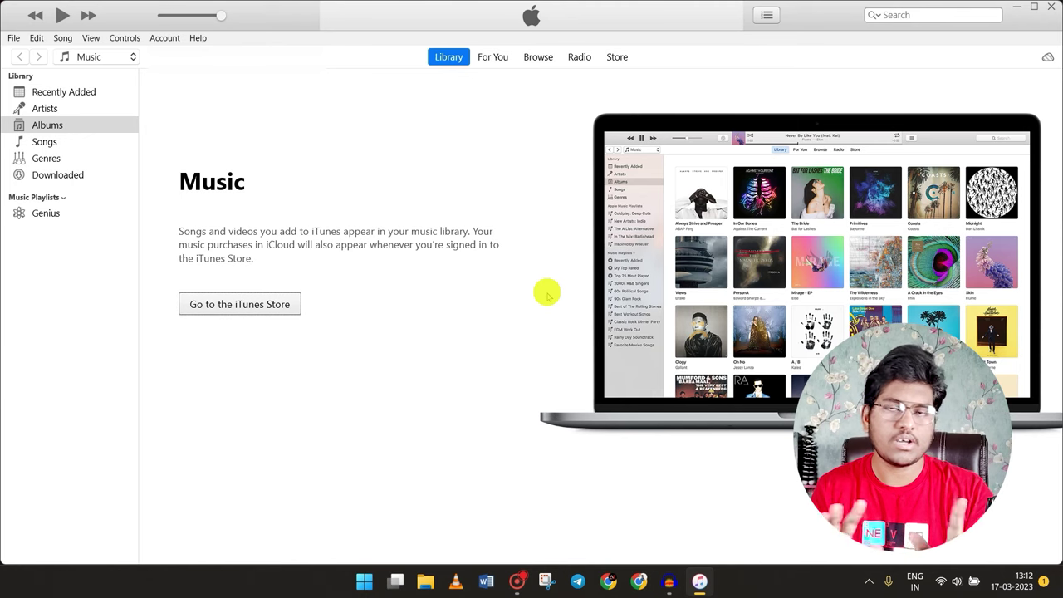
{"action": "left_click", "coordinate": [164, 38]}
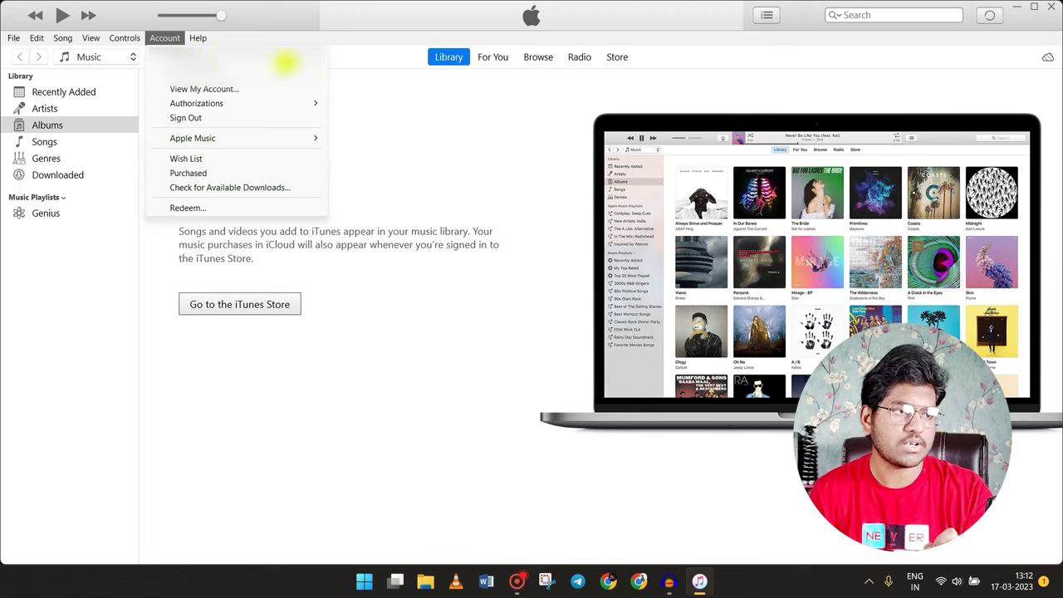
{"action": "left_click", "coordinate": [359, 93]}
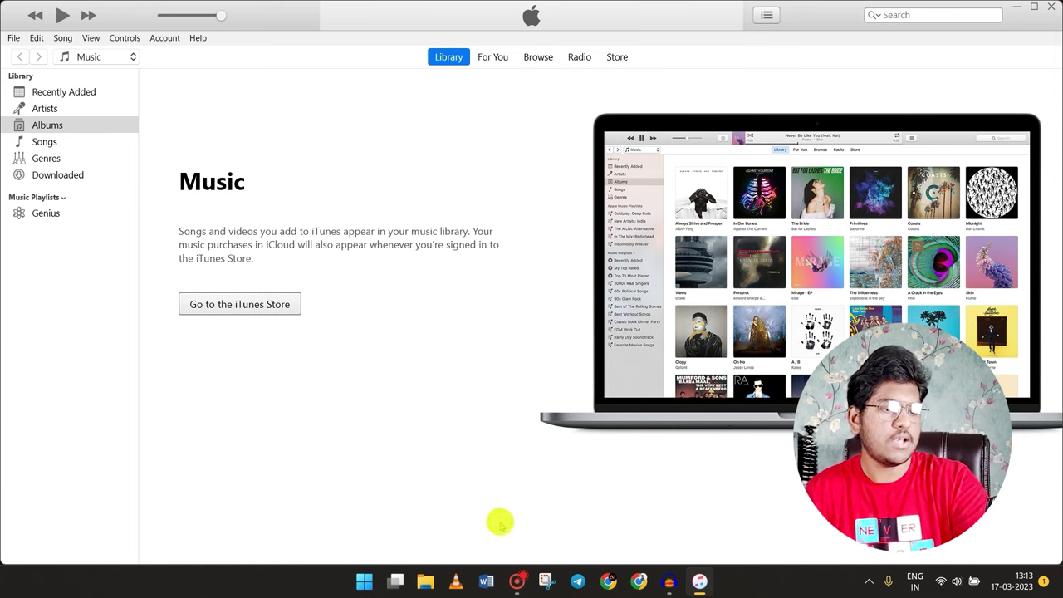
Open the Music folder in File Explorer and put iTunes in its Music Albums view.
{"action": "left_click", "coordinate": [426, 581]}
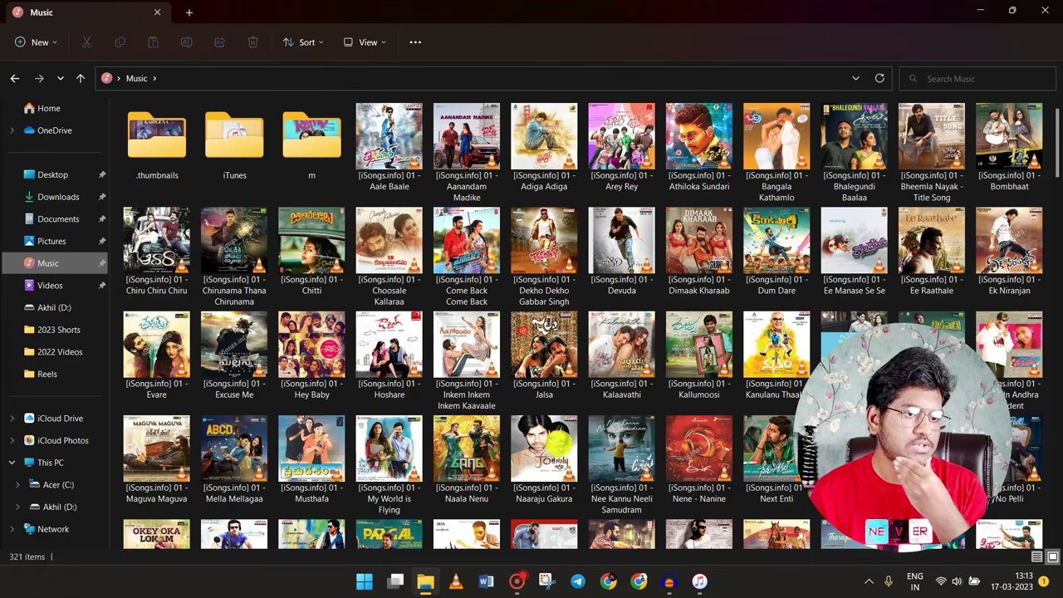
{"action": "left_click", "coordinate": [1012, 12]}
{"action": "left_click", "coordinate": [132, 57]}
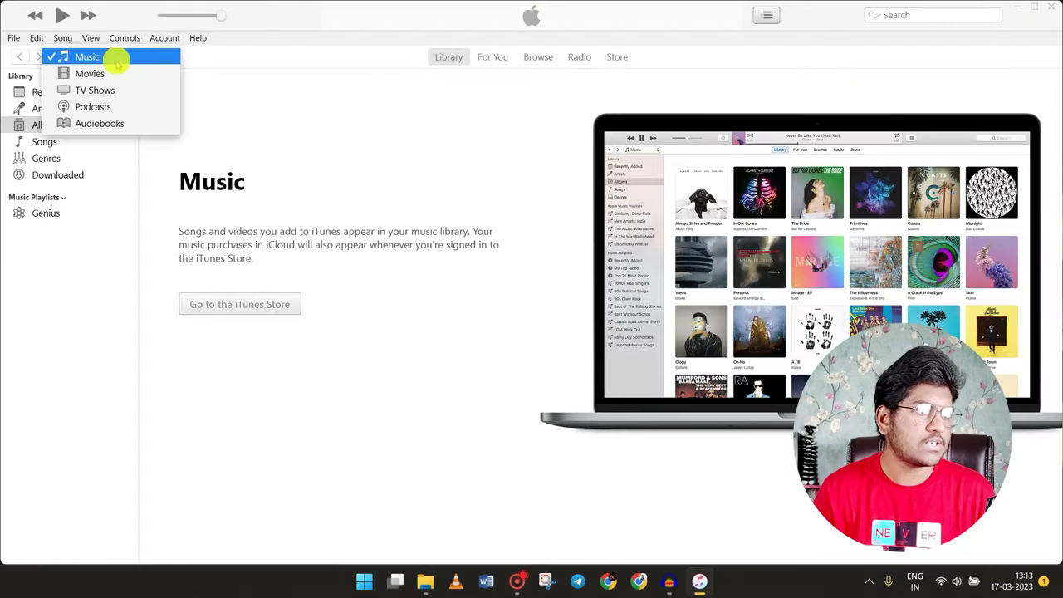
{"action": "left_click", "coordinate": [140, 53]}
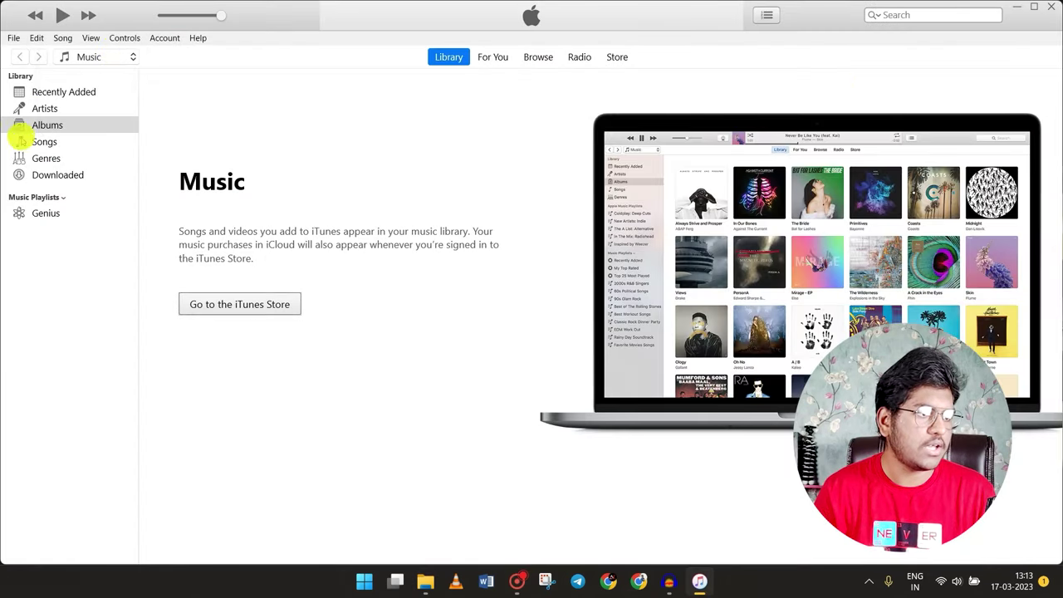
{"action": "left_click", "coordinate": [20, 124]}
{"action": "key", "text": "alt+Tab"}
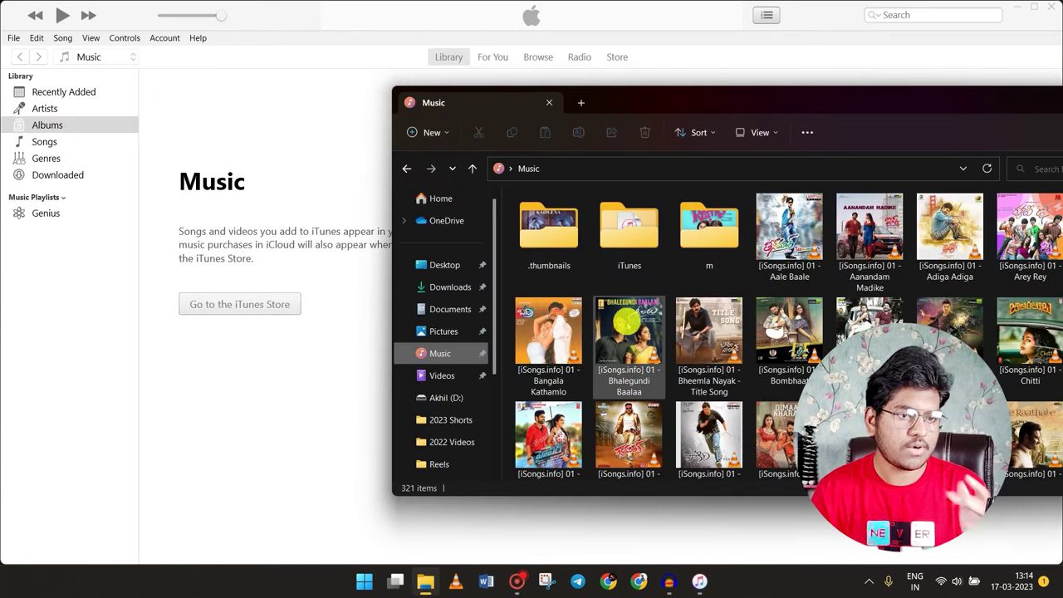
Drag Bangala Kathamlo and Dekho Dekho Gabbar Singh from the Music folder into iTunes.
{"action": "left_click", "coordinate": [538, 347]}
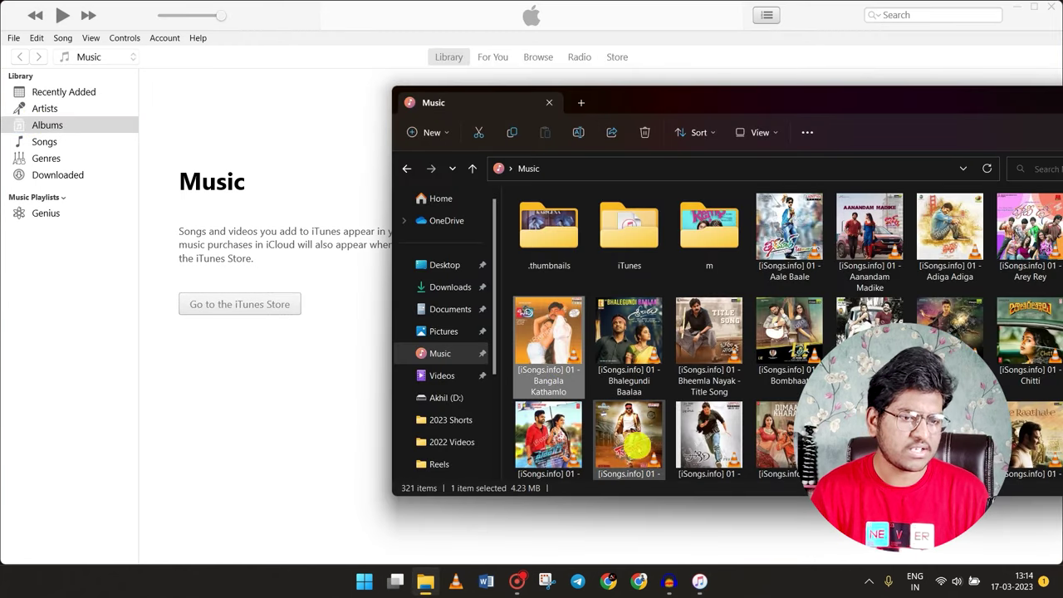
{"action": "scroll", "coordinate": [635, 440], "scroll_direction": "down", "scroll_amount": 1}
{"action": "left_click", "coordinate": [647, 444], "text": "ctrl"}
{"action": "scroll", "coordinate": [648, 444], "scroll_direction": "down", "scroll_amount": 1}
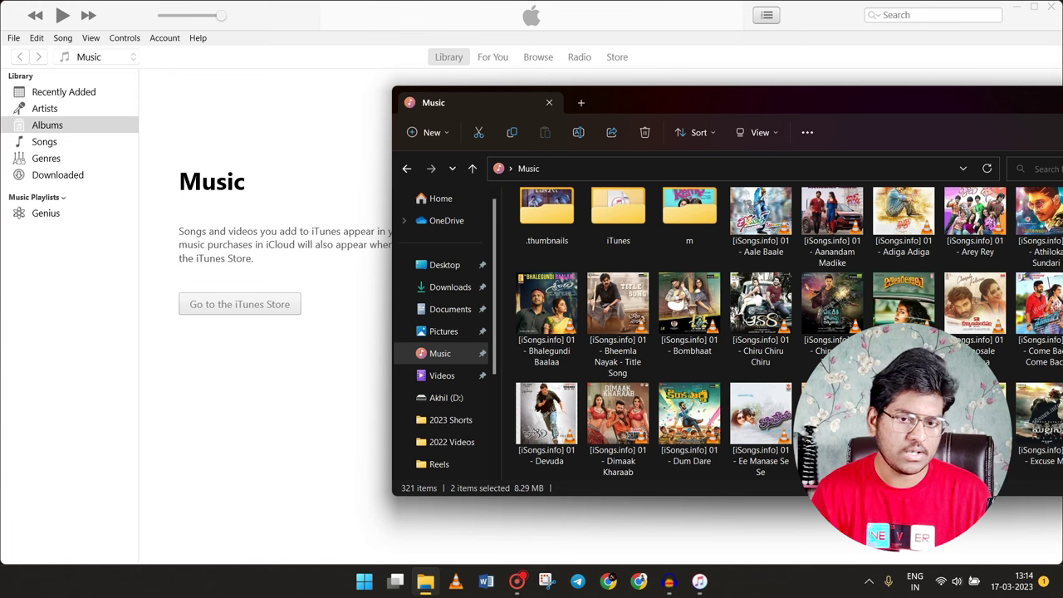
{"action": "scroll", "coordinate": [980, 307], "scroll_direction": "down", "scroll_amount": 1}
{"action": "left_click_drag", "start_coordinate": [980, 307], "coordinate": [291, 208]}
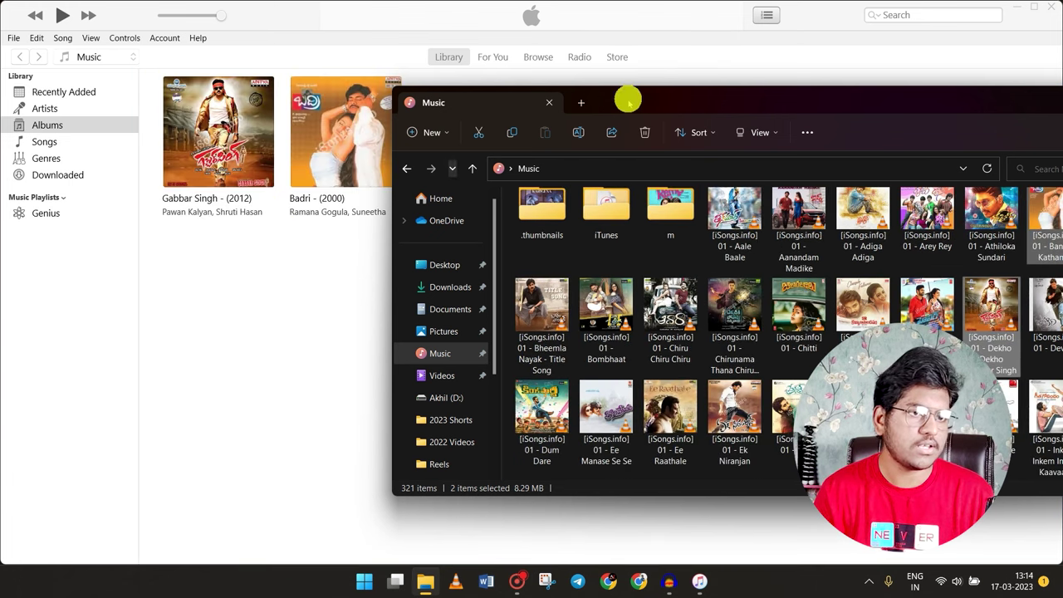
{"action": "left_click_drag", "start_coordinate": [673, 97], "coordinate": [766, 173]}
{"action": "left_click", "coordinate": [847, 186]}
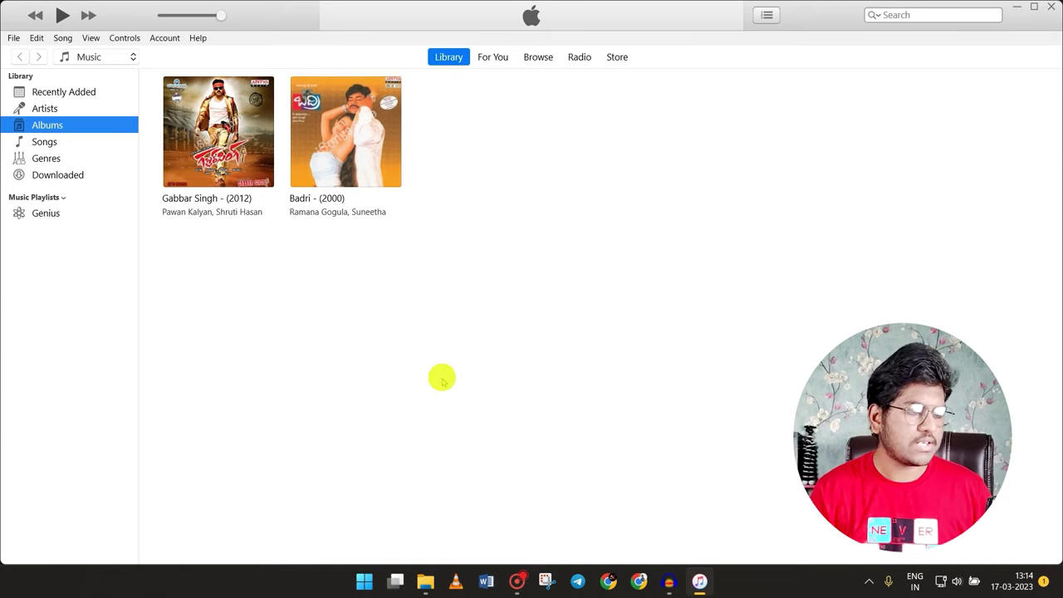
Open the iPhone, choose Don't Encrypt for its backup, then return to the Library.
{"action": "left_click", "coordinate": [93, 92]}
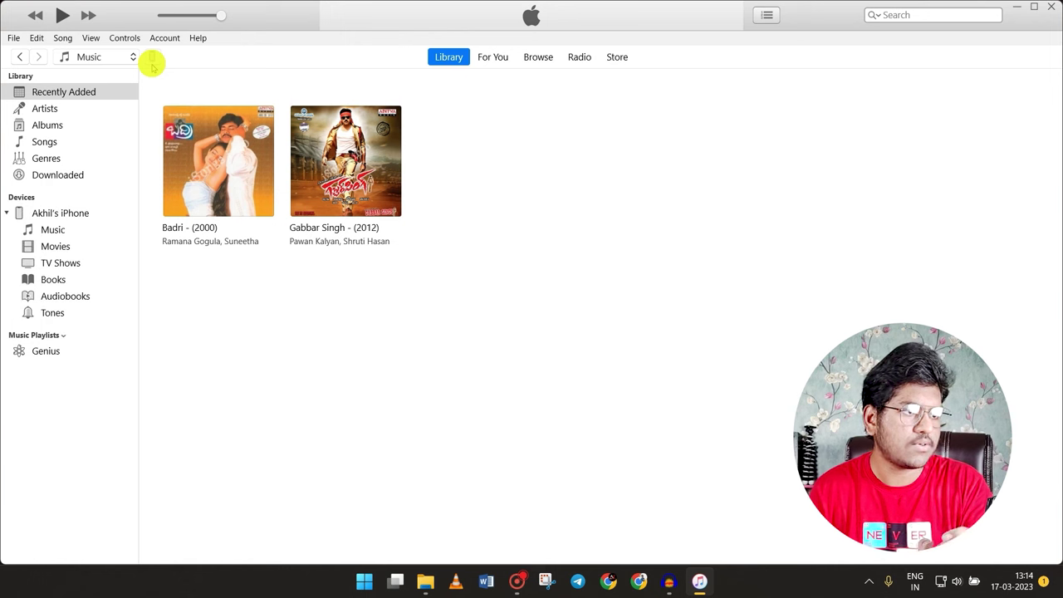
{"action": "left_click", "coordinate": [153, 58]}
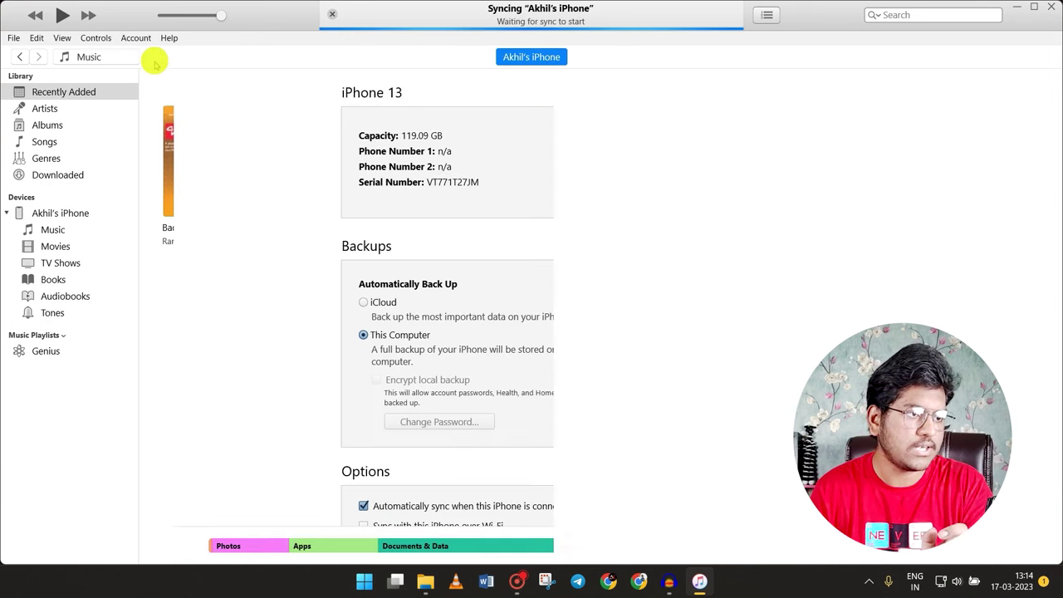
{"action": "scroll", "coordinate": [474, 401], "scroll_direction": "down", "scroll_amount": 3}
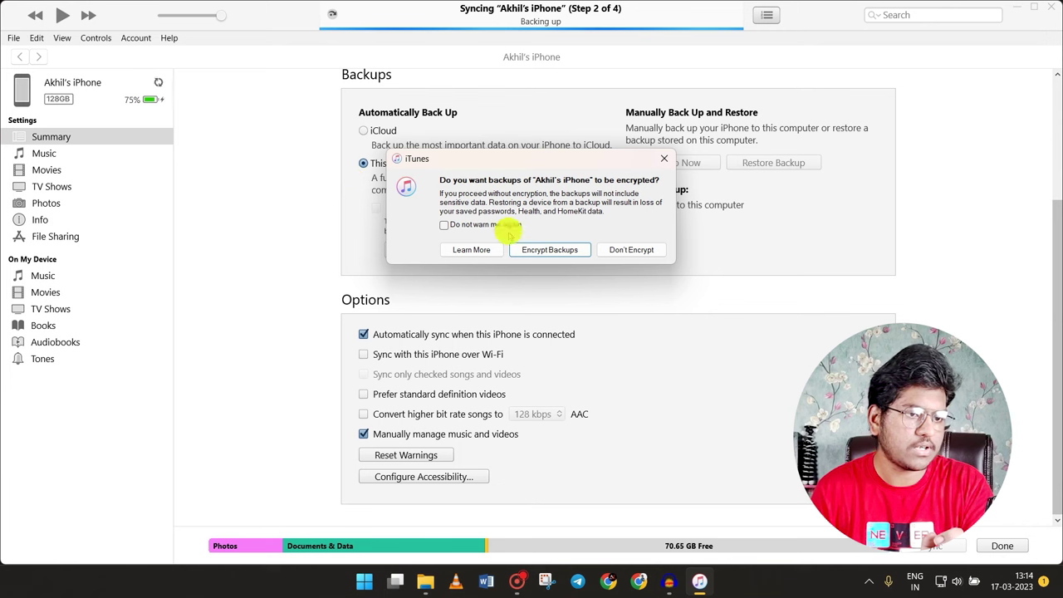
{"action": "left_click", "coordinate": [631, 249]}
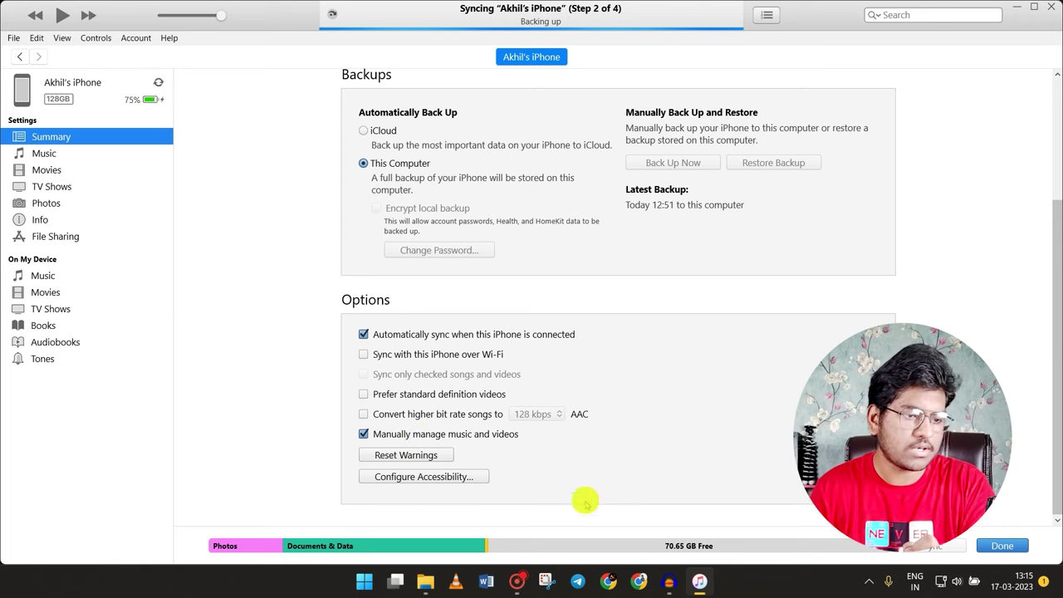
{"action": "left_click", "coordinate": [1002, 546]}
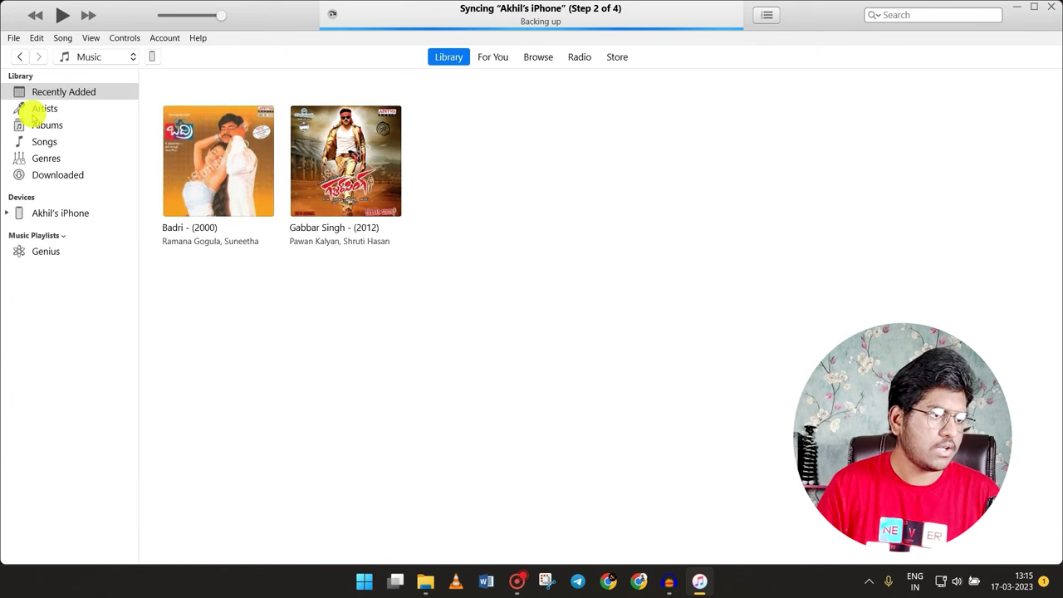
Drag the Gabbar Singh and Badri albums onto the iPhone under Devices.
{"action": "left_click", "coordinate": [33, 109]}
{"action": "left_click", "coordinate": [45, 140]}
{"action": "left_click", "coordinate": [50, 125]}
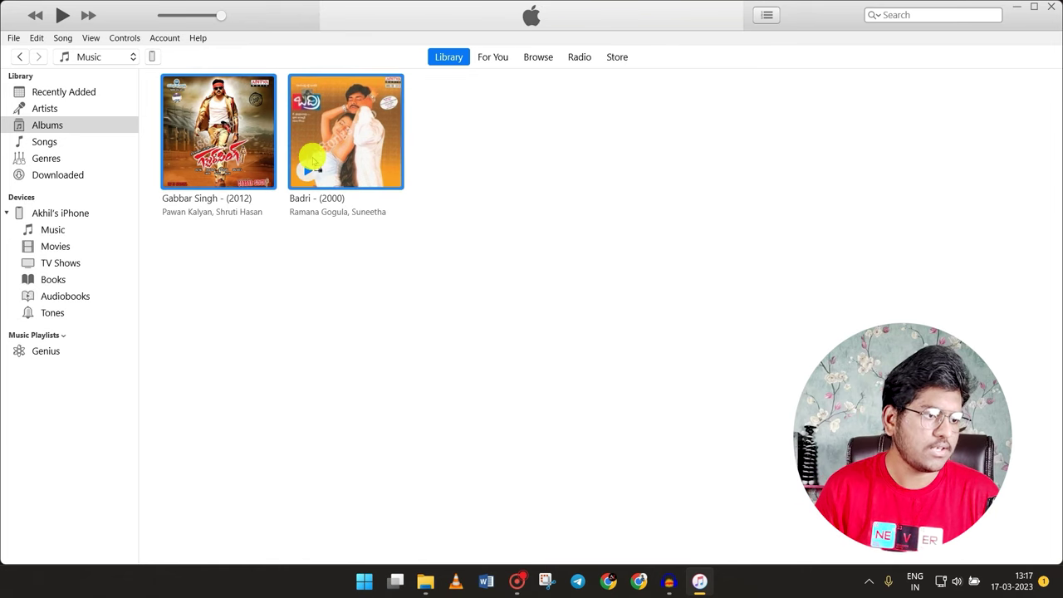
{"action": "left_click_drag", "start_coordinate": [311, 162], "coordinate": [66, 223]}
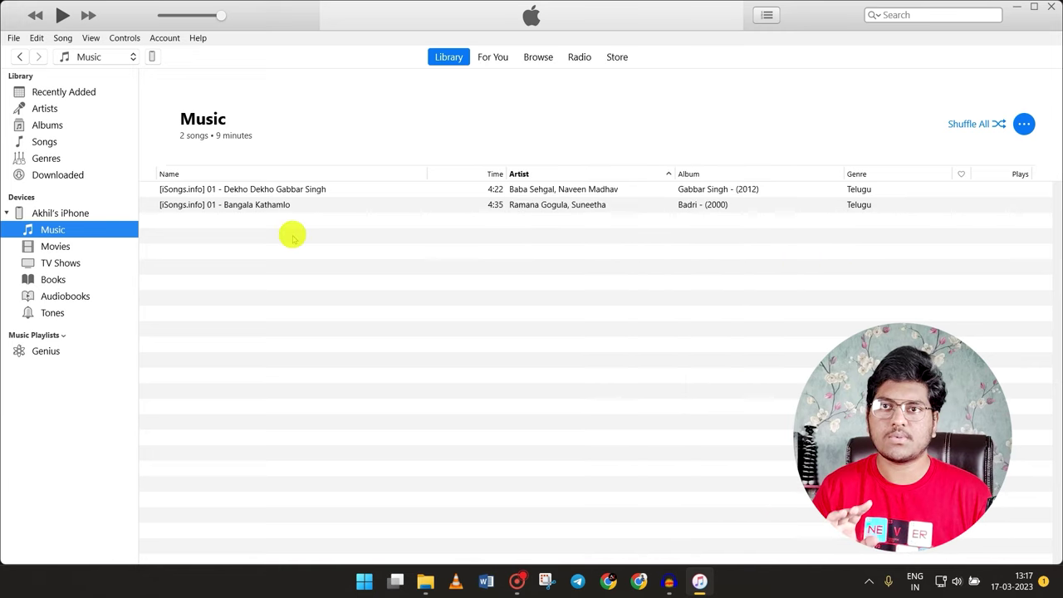
Choose Movies from the media-type dropdown at the top left of iTunes.
{"action": "left_click", "coordinate": [105, 56]}
{"action": "left_click", "coordinate": [103, 72]}
{"action": "left_click", "coordinate": [89, 55]}
{"action": "left_click", "coordinate": [233, 124]}
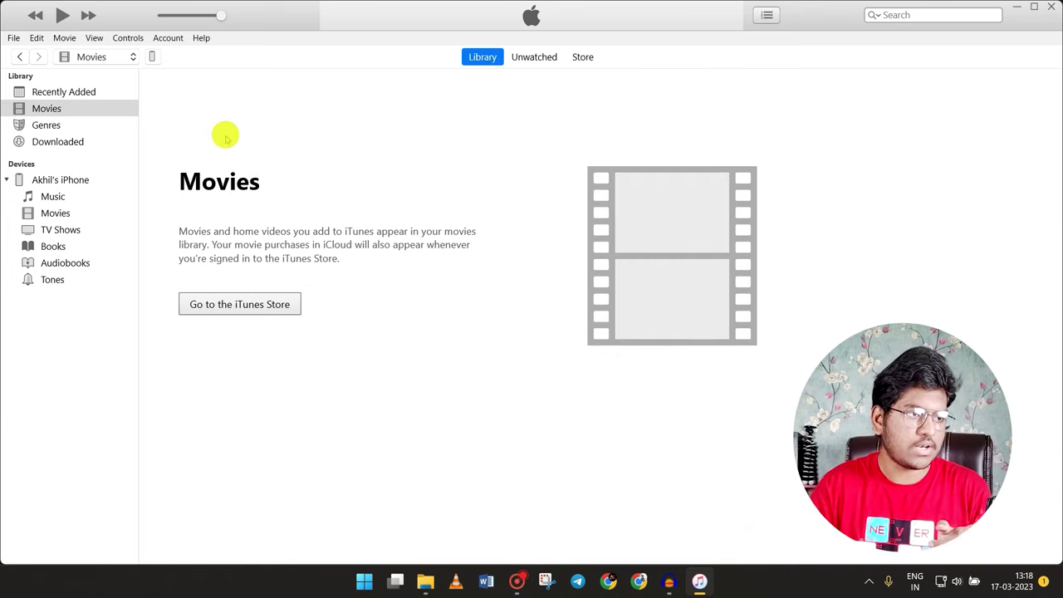
Add the video '13) Find my iphone' to the library with File > Add File to Library.
{"action": "left_click", "coordinate": [107, 110]}
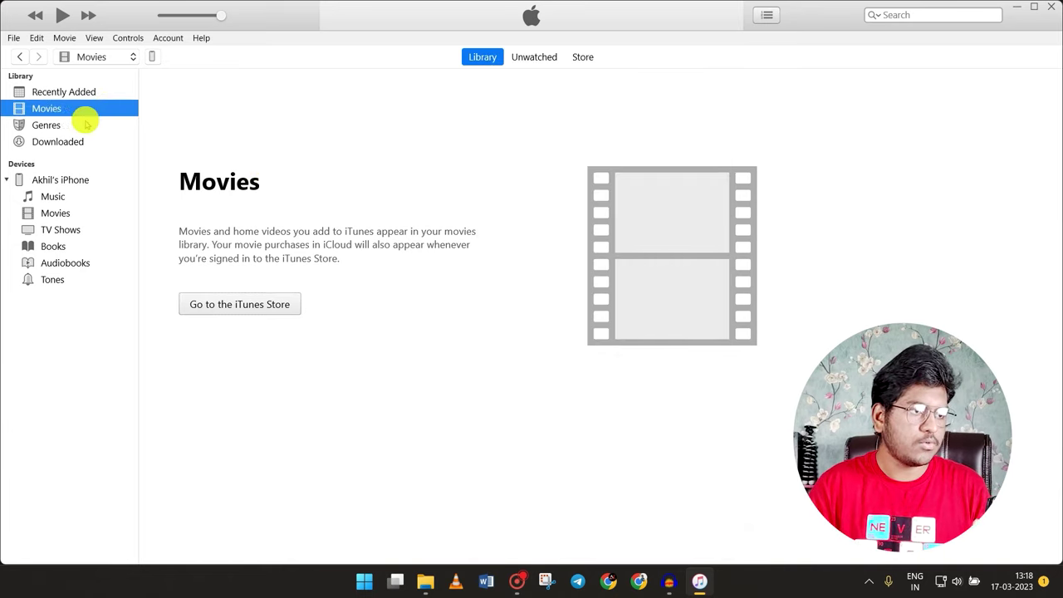
{"action": "left_click", "coordinate": [13, 38]}
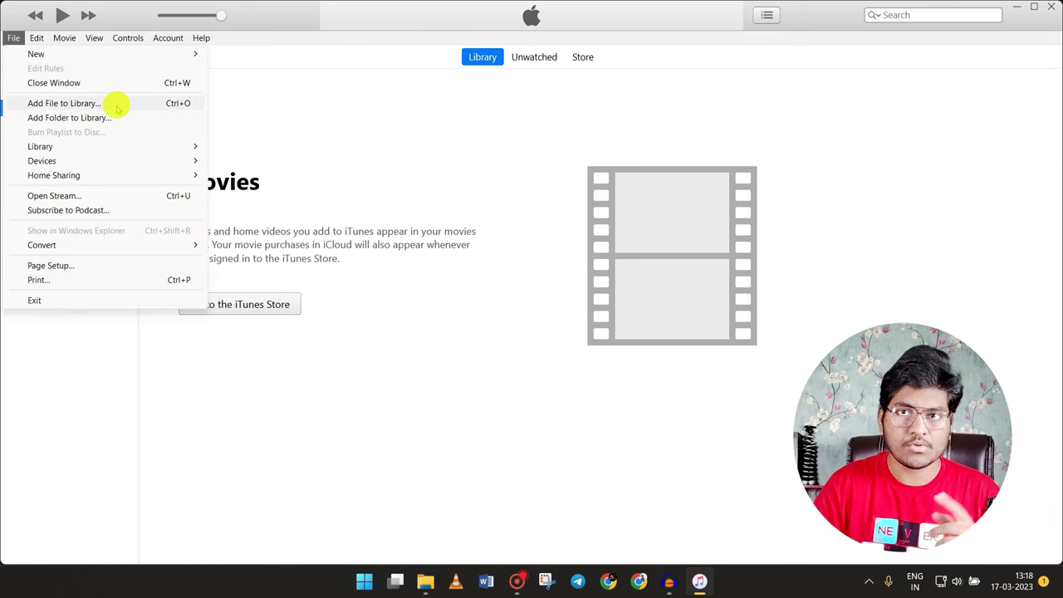
{"action": "left_click", "coordinate": [66, 104]}
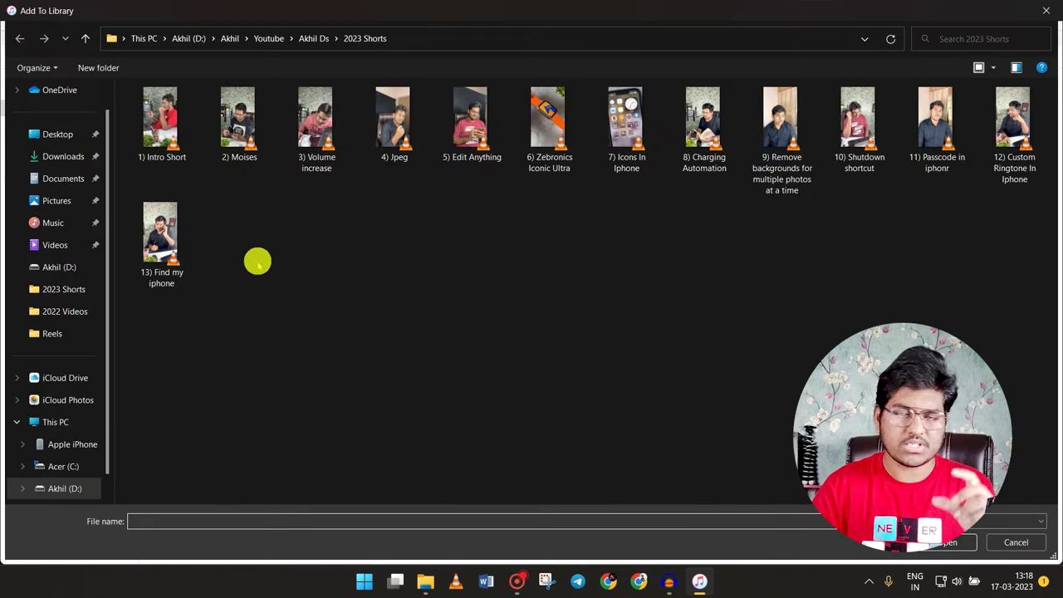
{"action": "left_click", "coordinate": [162, 237]}
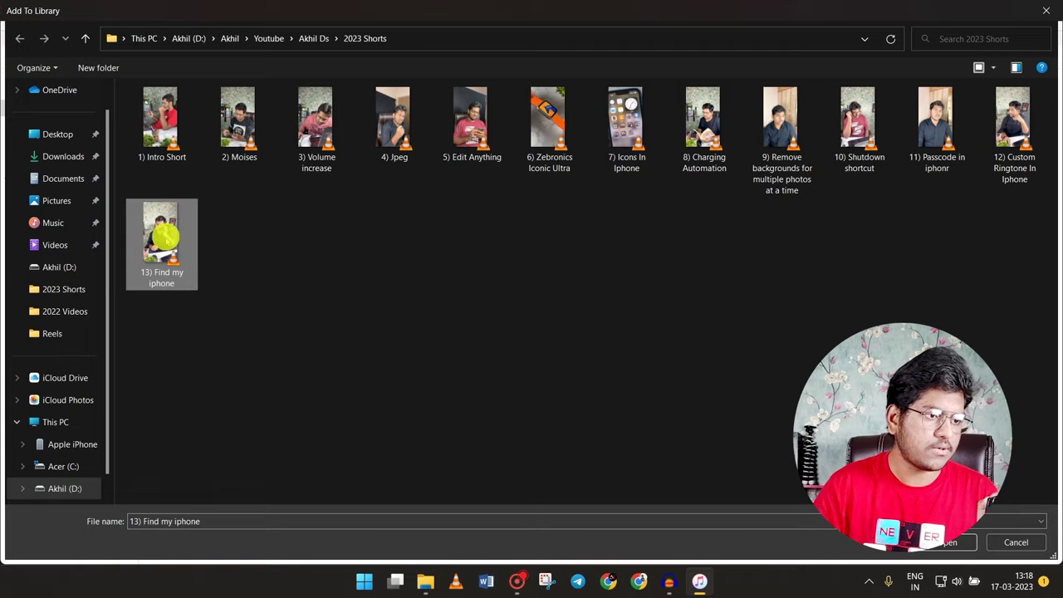
{"action": "double_click", "coordinate": [162, 237]}
Drag the '13) Find my iphone' home video onto the iPhone under Devices.
{"action": "left_click", "coordinate": [580, 58]}
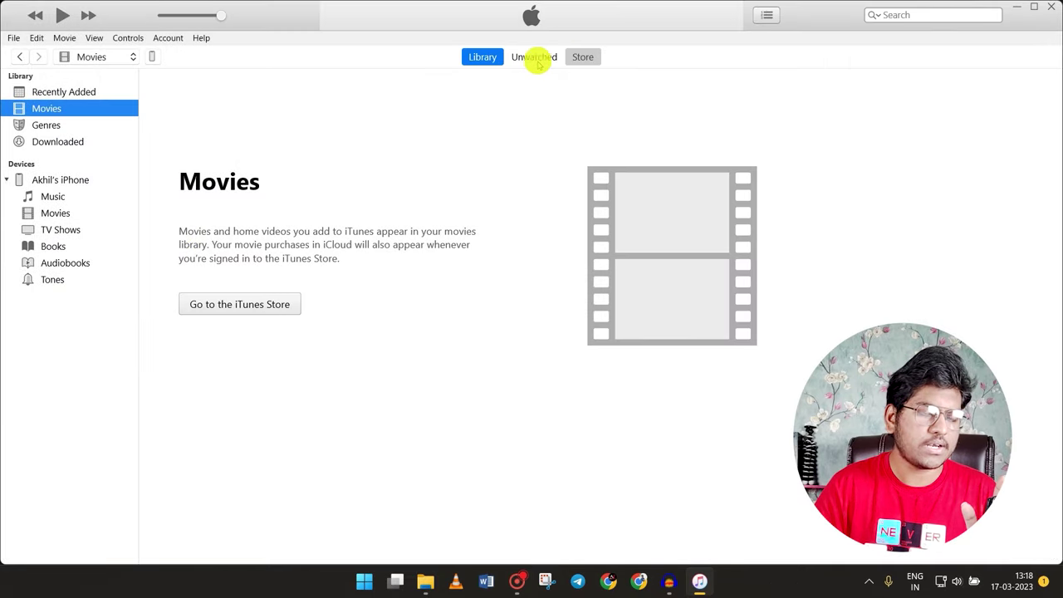
{"action": "left_click", "coordinate": [490, 58]}
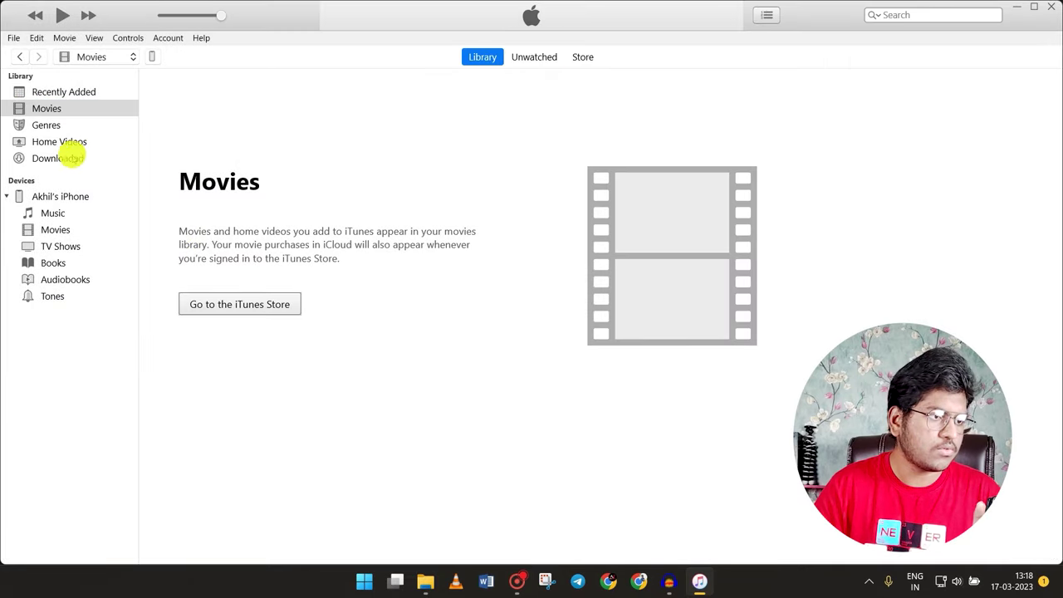
{"action": "left_click", "coordinate": [73, 143]}
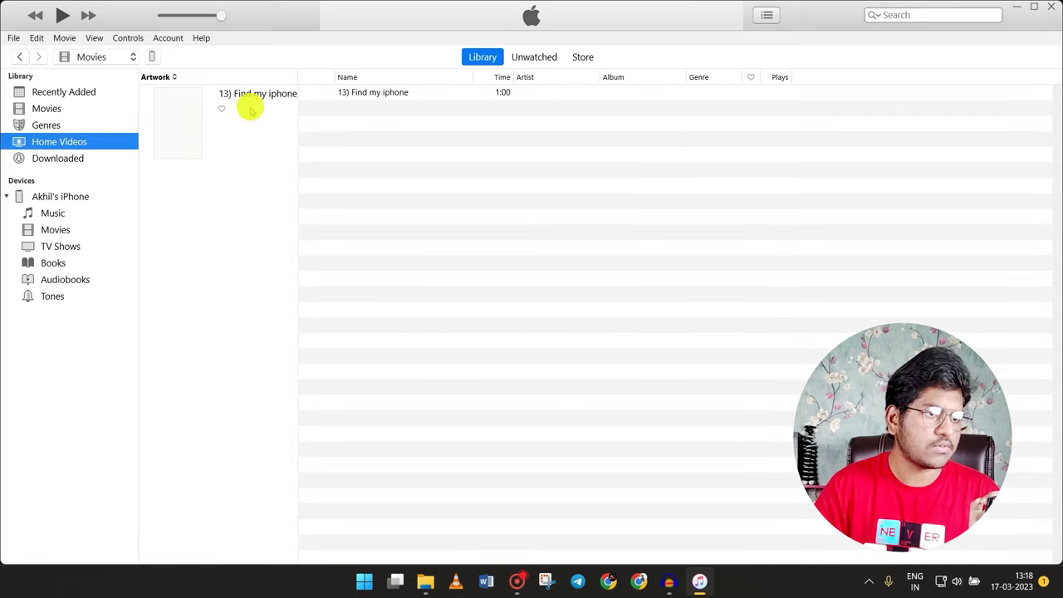
{"action": "left_click", "coordinate": [309, 93]}
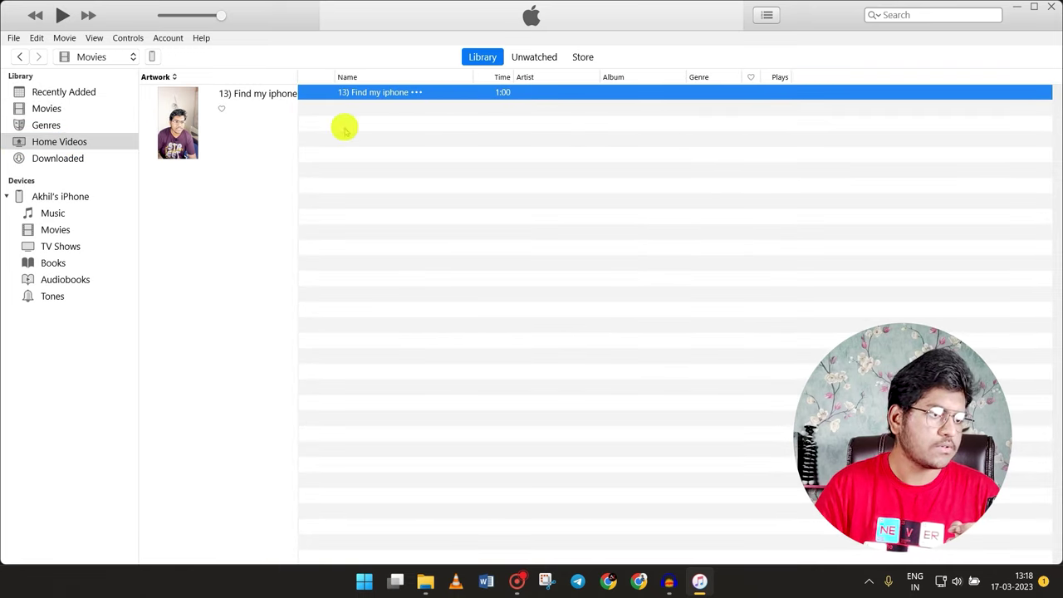
{"action": "left_click_drag", "start_coordinate": [391, 88], "coordinate": [70, 218]}
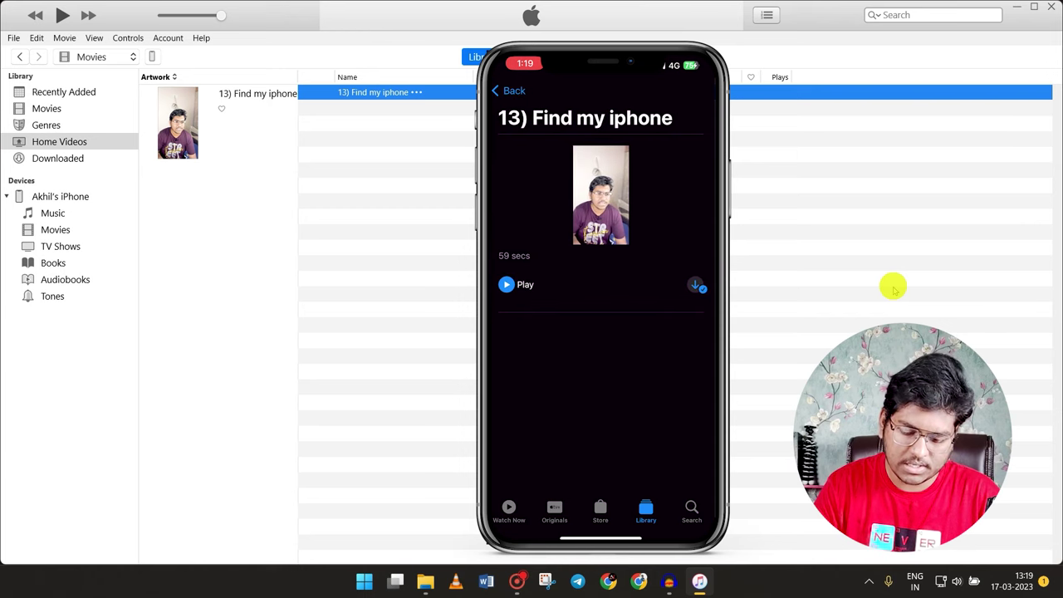
Delete '13) Find my iphone' from the iPhone's Movies and open the iPhone's Summary page.
{"action": "left_click", "coordinate": [415, 93]}
{"action": "left_click", "coordinate": [66, 230]}
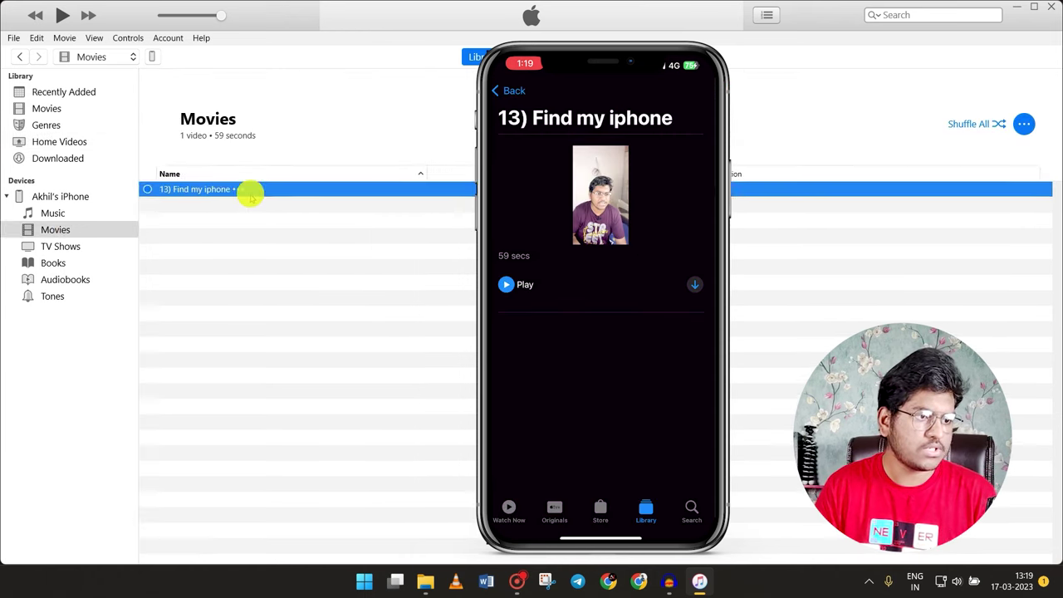
{"action": "key", "text": "Delete"}
{"action": "key", "text": "Return"}
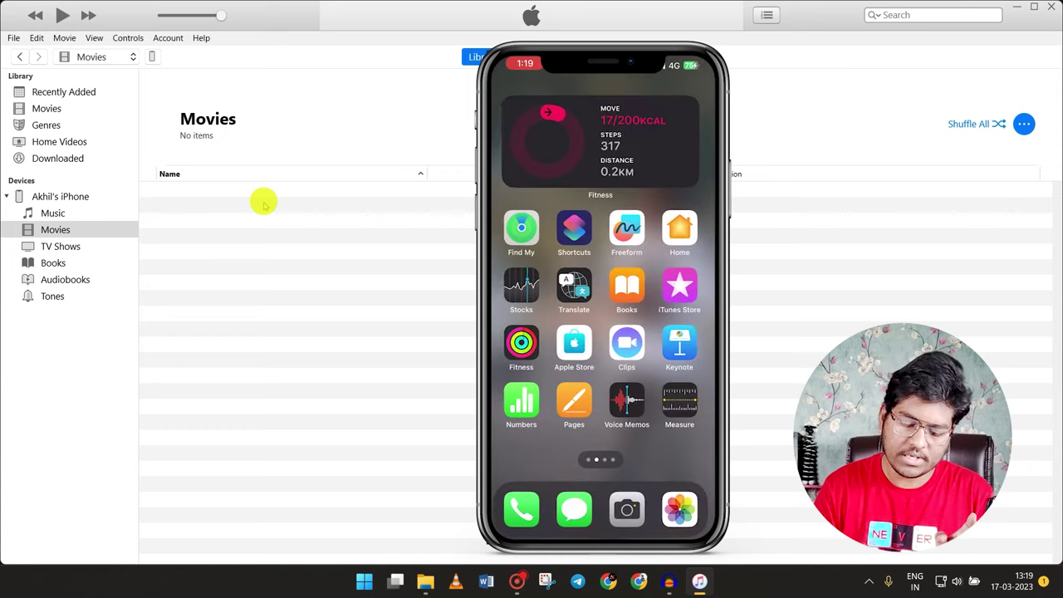
{"action": "left_click", "coordinate": [153, 58]}
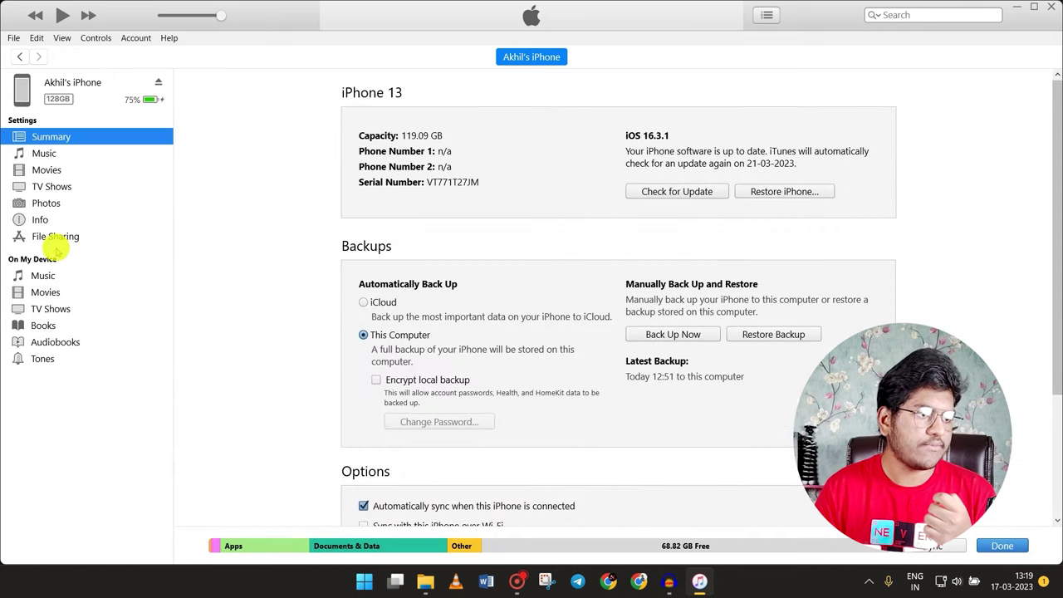
In File Sharing, add '13) Find my iphone' to VLC's documents with Add File.
{"action": "left_click", "coordinate": [75, 236]}
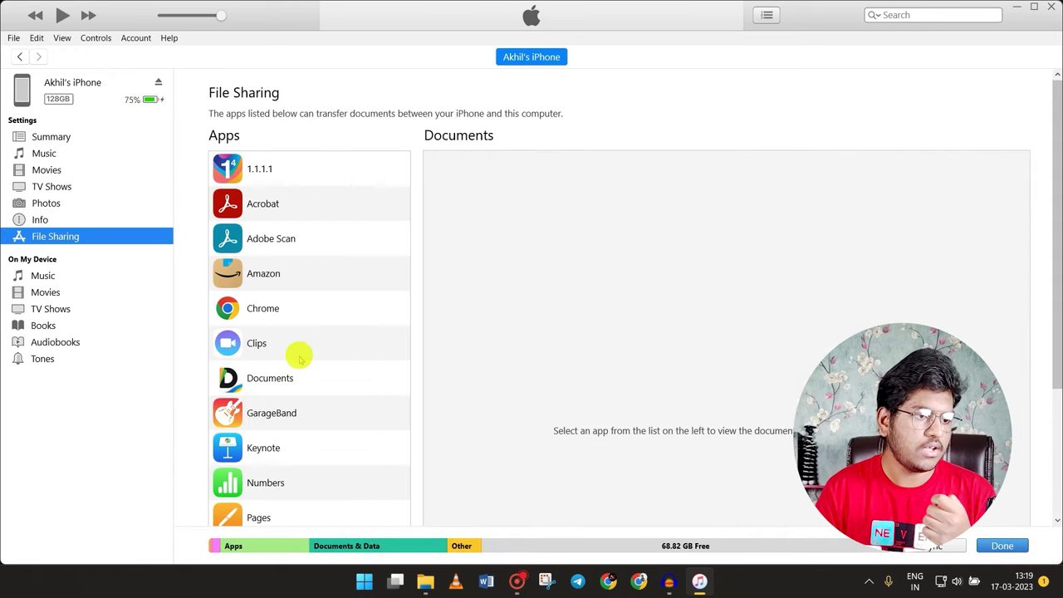
{"action": "scroll", "coordinate": [298, 337], "scroll_direction": "down", "scroll_amount": 4}
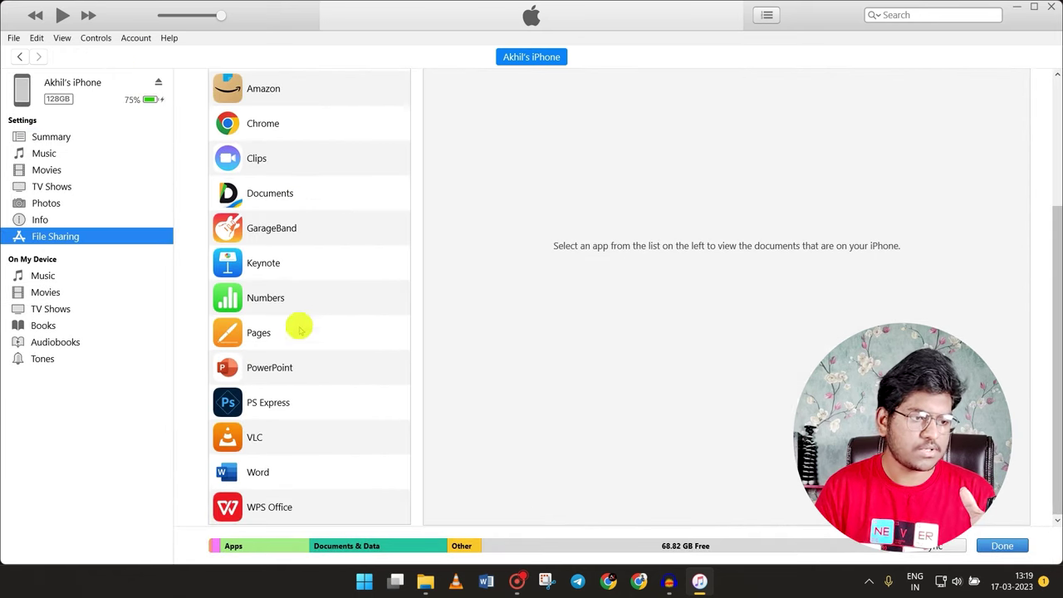
{"action": "left_click", "coordinate": [274, 430]}
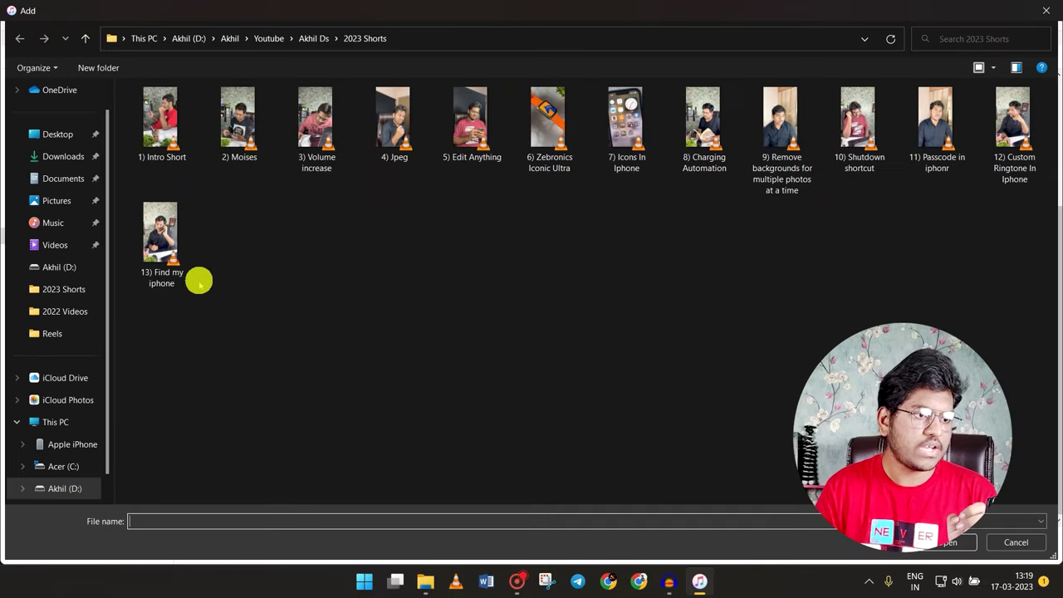
{"action": "left_click", "coordinate": [177, 271]}
{"action": "double_click", "coordinate": [177, 271]}
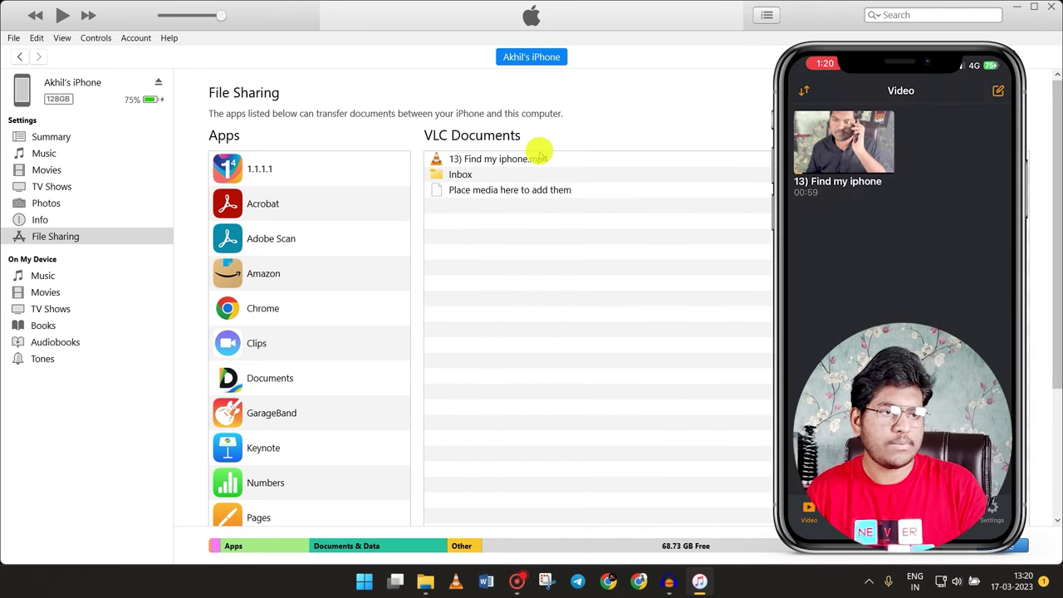
Delete '13) Find my iphone' from VLC's Documents list and confirm the removal.
{"action": "left_click", "coordinate": [539, 159]}
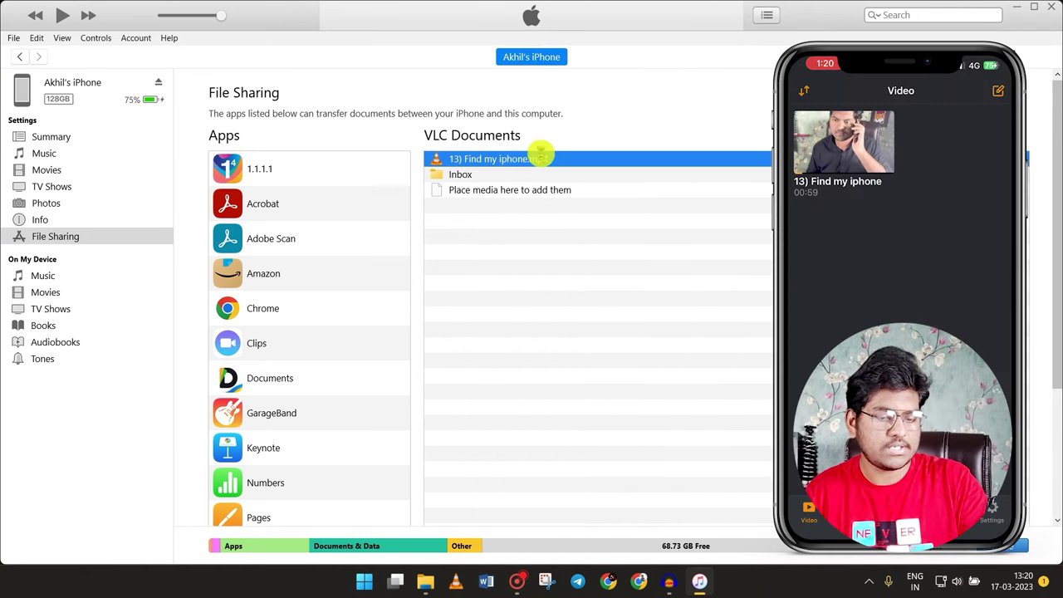
{"action": "key", "text": "Delete"}
{"action": "key", "text": "Return"}
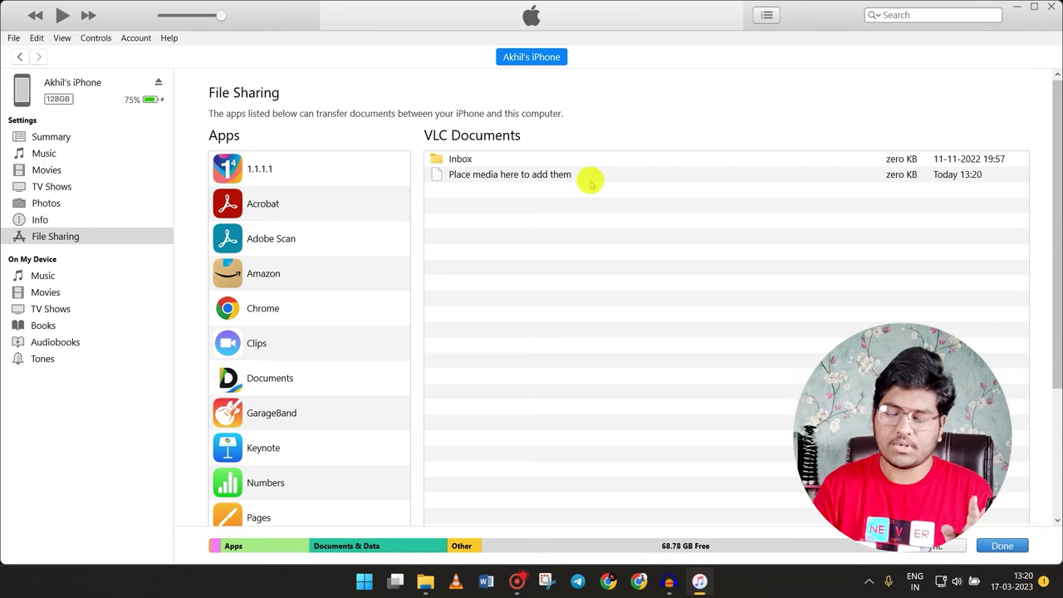
{"action": "left_click", "coordinate": [537, 176]}
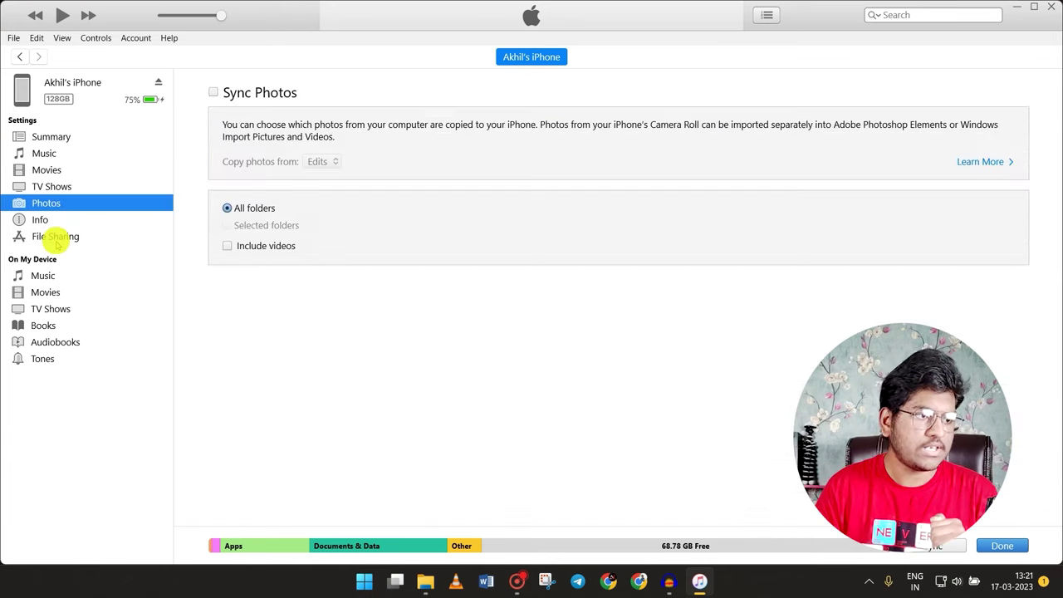
Select the Documents app in the File Sharing Apps list.
{"action": "left_click", "coordinate": [56, 238]}
{"action": "left_click", "coordinate": [299, 316]}
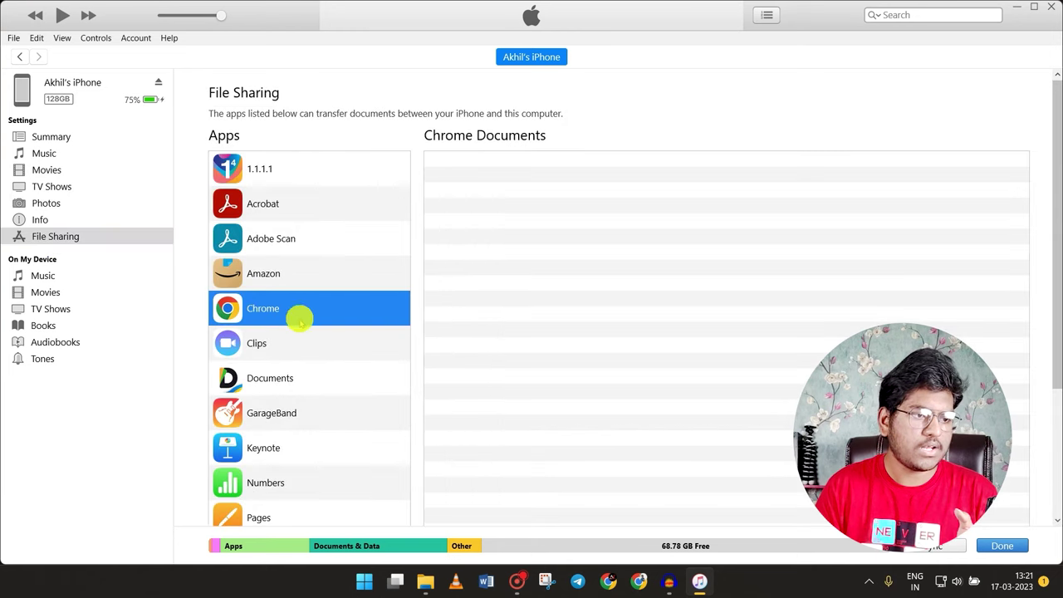
{"action": "left_click", "coordinate": [313, 375]}
{"action": "scroll", "coordinate": [528, 321], "scroll_direction": "down", "scroll_amount": 1}
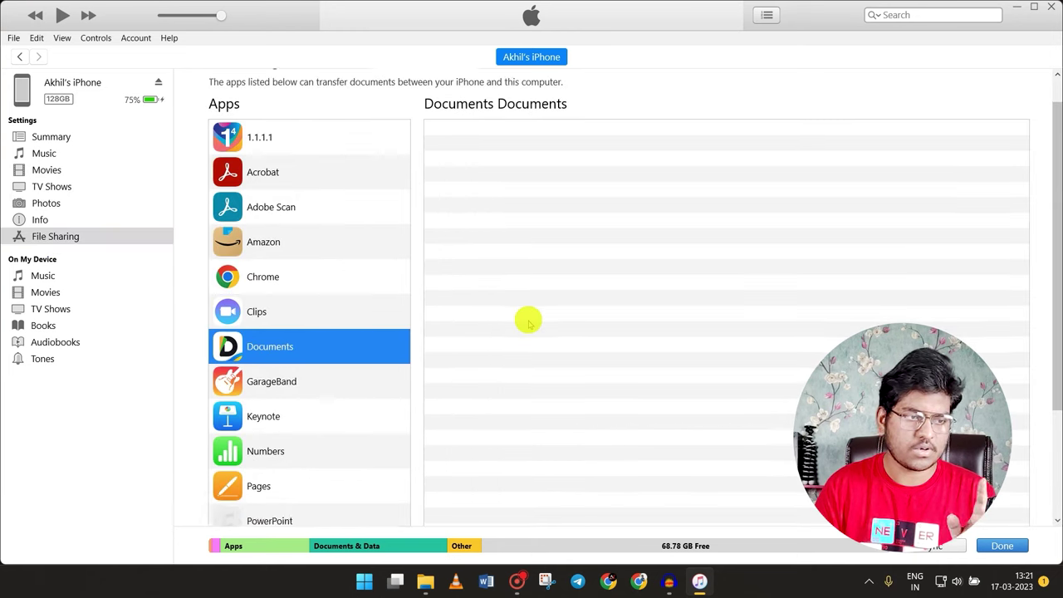
{"action": "scroll", "coordinate": [528, 321], "scroll_direction": "down", "scroll_amount": 5}
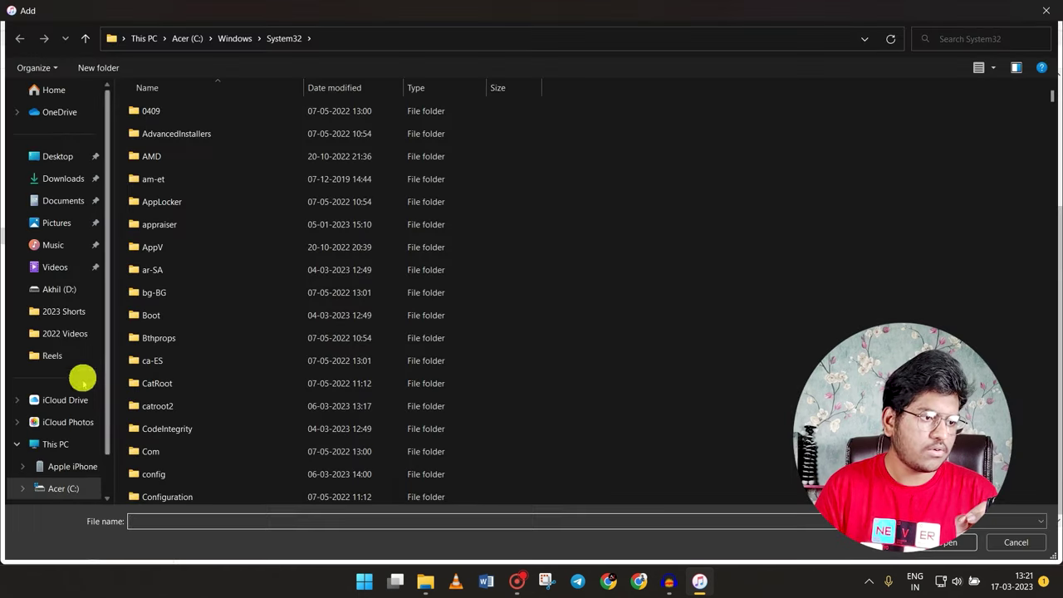
Add 29.jpg from the Pictures folder to the Documents app's files.
{"action": "left_click", "coordinate": [81, 233]}
{"action": "double_click", "coordinate": [396, 324]}
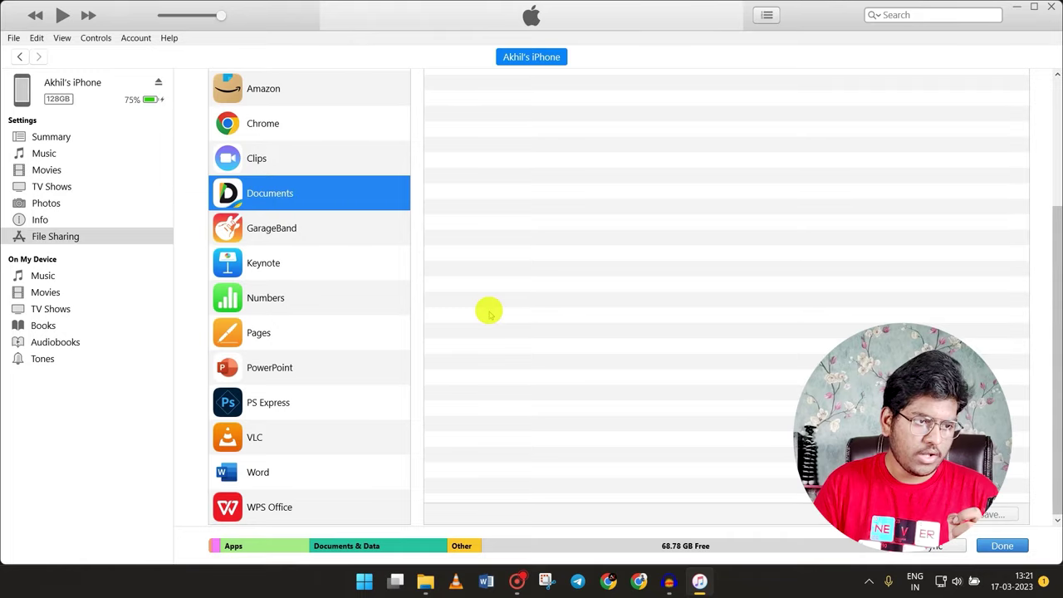
{"action": "scroll", "coordinate": [620, 278], "scroll_direction": "up", "scroll_amount": 2}
{"action": "left_click", "coordinate": [465, 158]}
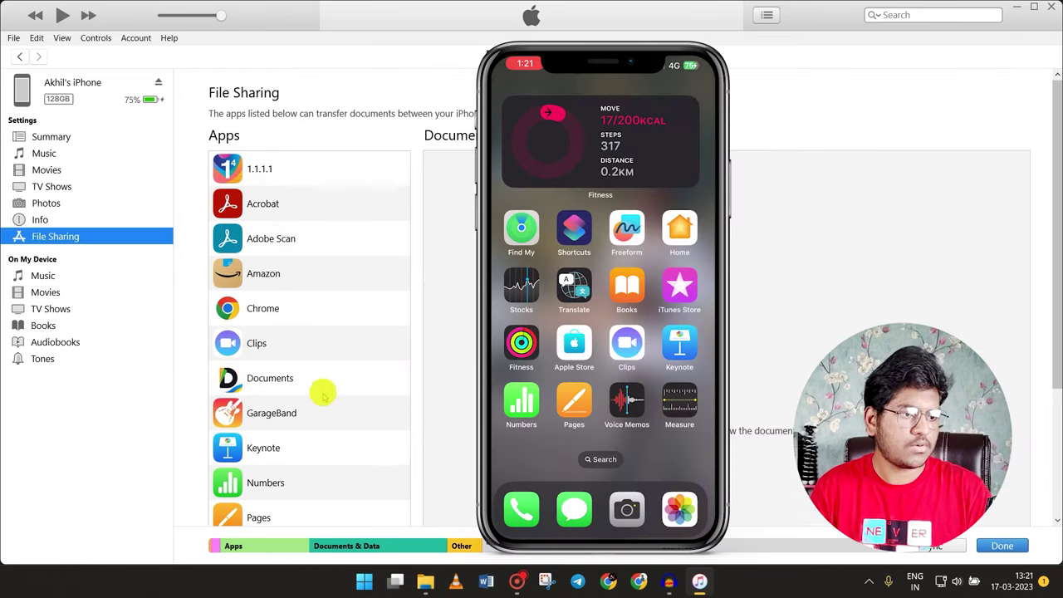
{"action": "left_click", "coordinate": [346, 370]}
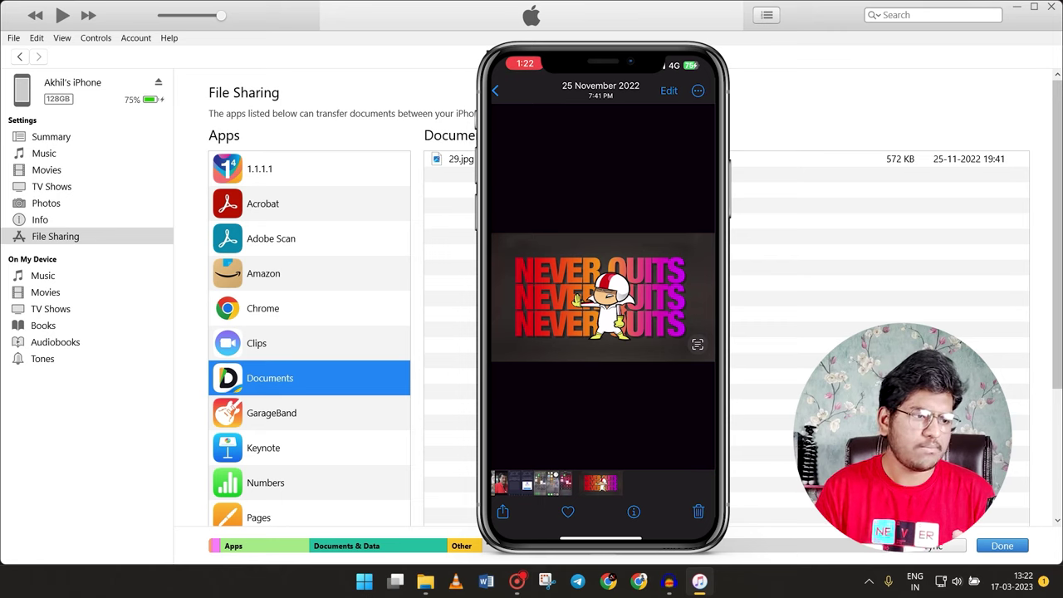
Check that 30.jpeg is in Chrome's shared documents, then finish and go to the iPhone's Summary page.
{"action": "left_click", "coordinate": [353, 312]}
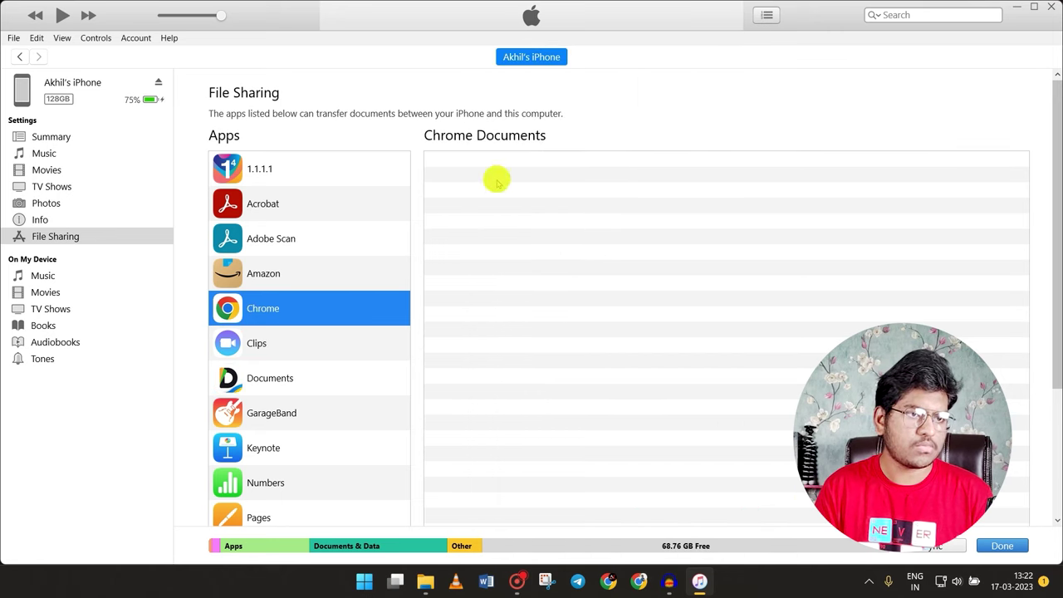
{"action": "scroll", "coordinate": [757, 376], "scroll_direction": "down", "scroll_amount": 3}
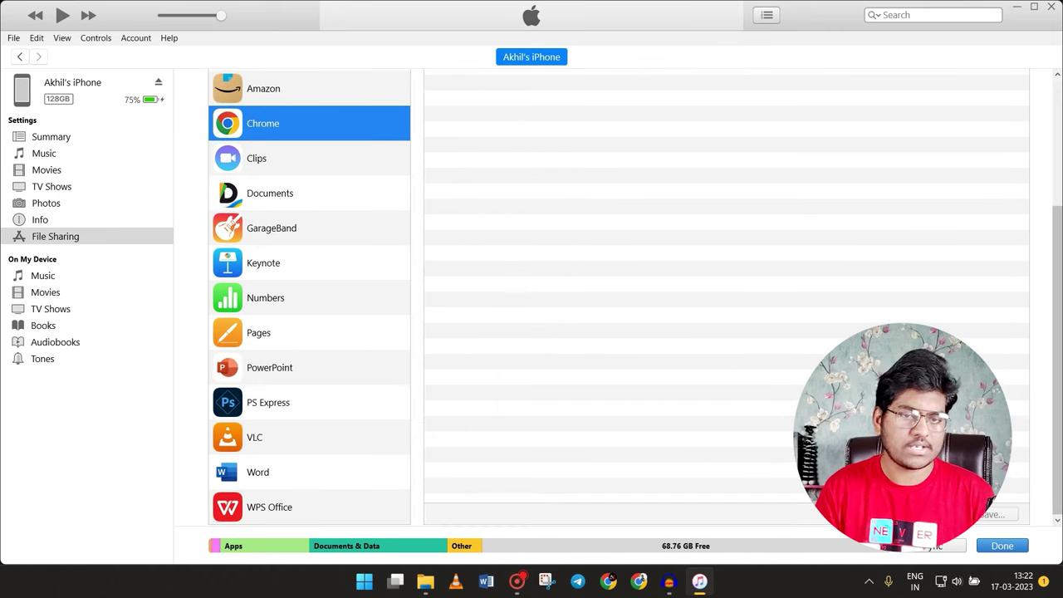
{"action": "scroll", "coordinate": [550, 257], "scroll_direction": "up", "scroll_amount": 4}
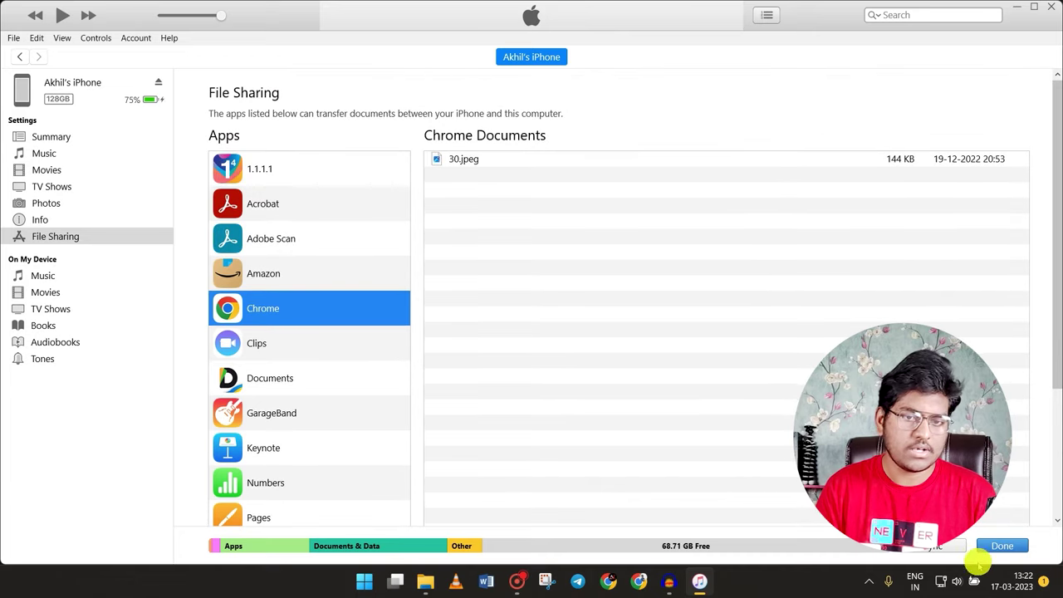
{"action": "left_click", "coordinate": [996, 546]}
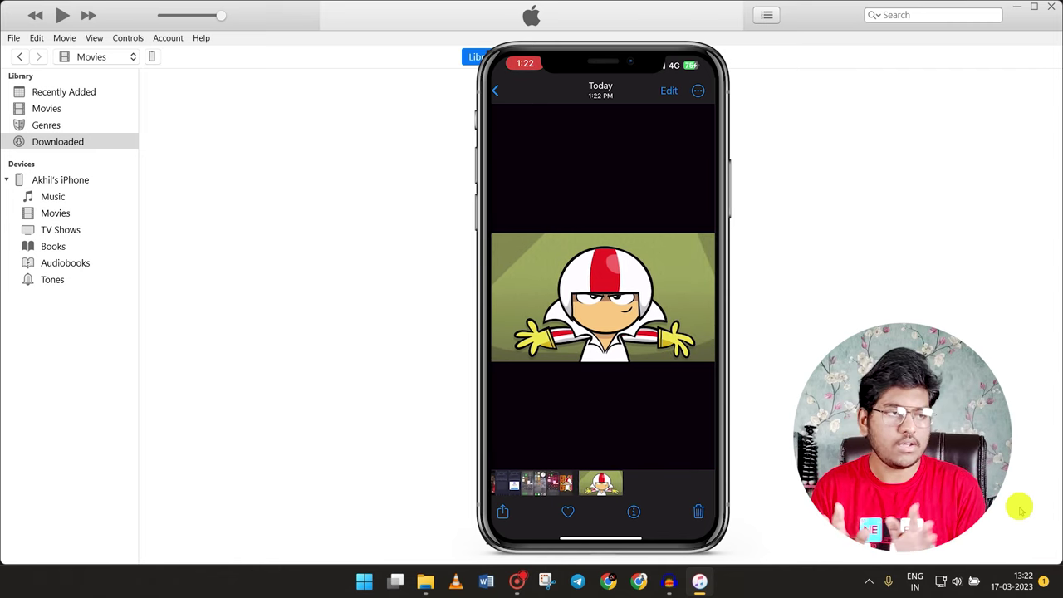
{"action": "left_click", "coordinate": [152, 57]}
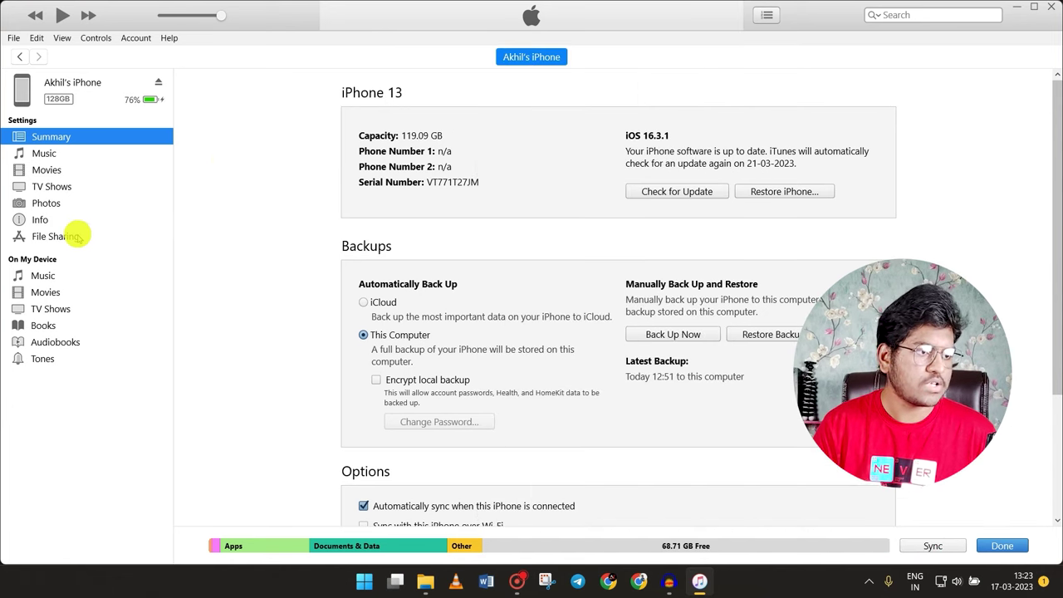
Select IMG_5091.JPG in Chrome's File Sharing documents.
{"action": "left_click", "coordinate": [75, 236]}
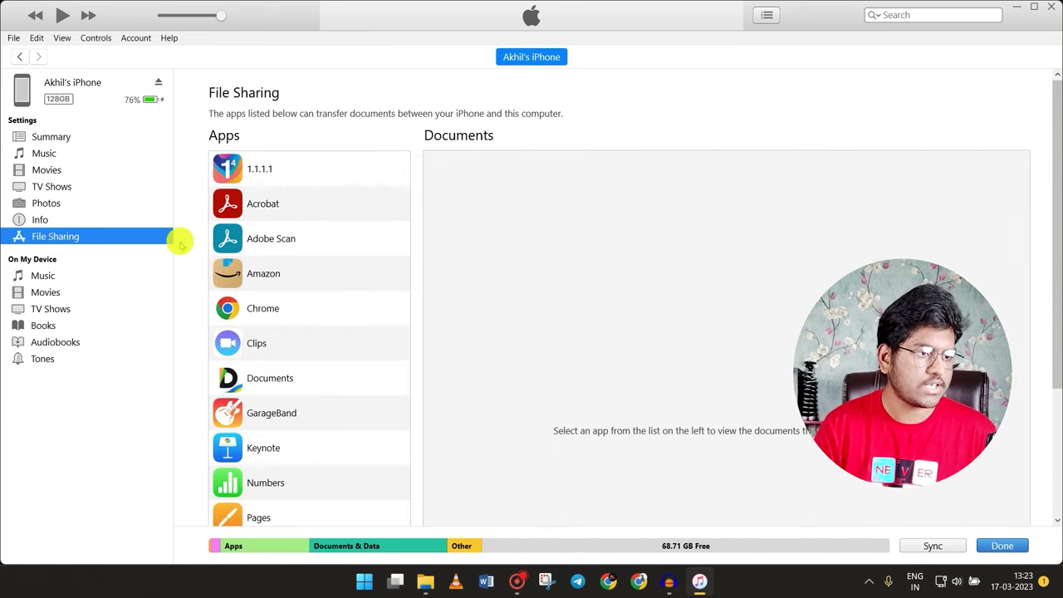
{"action": "left_click", "coordinate": [272, 305]}
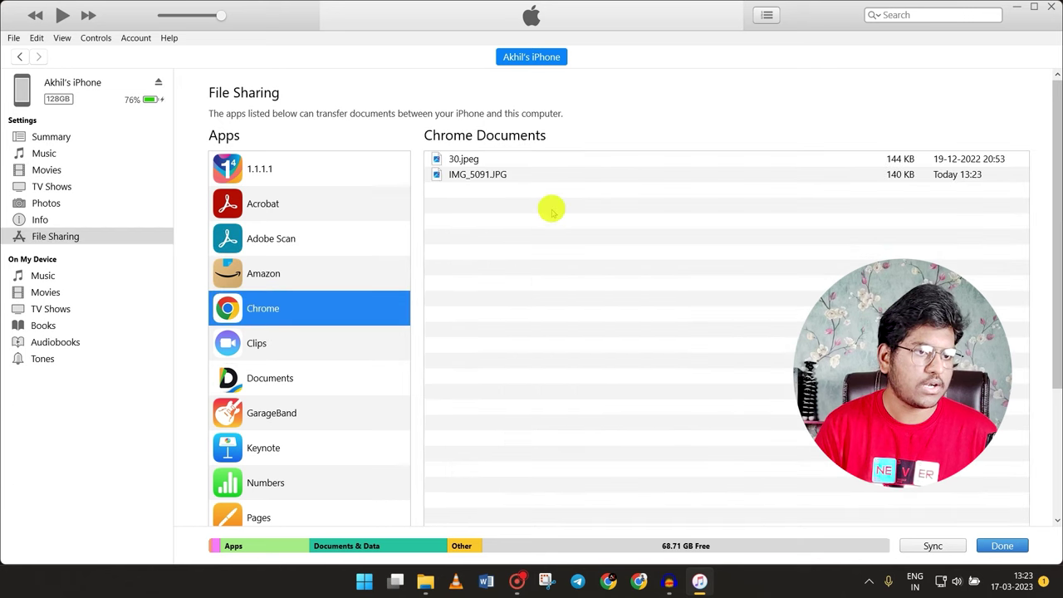
{"action": "left_click", "coordinate": [509, 173]}
{"action": "scroll", "coordinate": [925, 493], "scroll_direction": "down", "scroll_amount": 3}
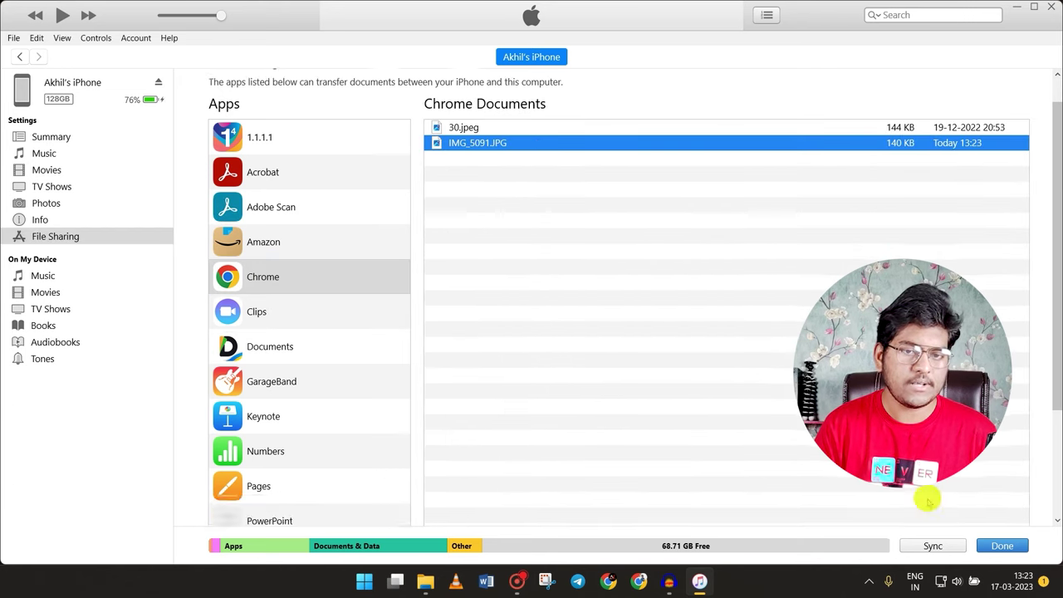
Save IMG_5091.JPG to the D: drive and open File Explorer to find it.
{"action": "left_click", "coordinate": [992, 515]}
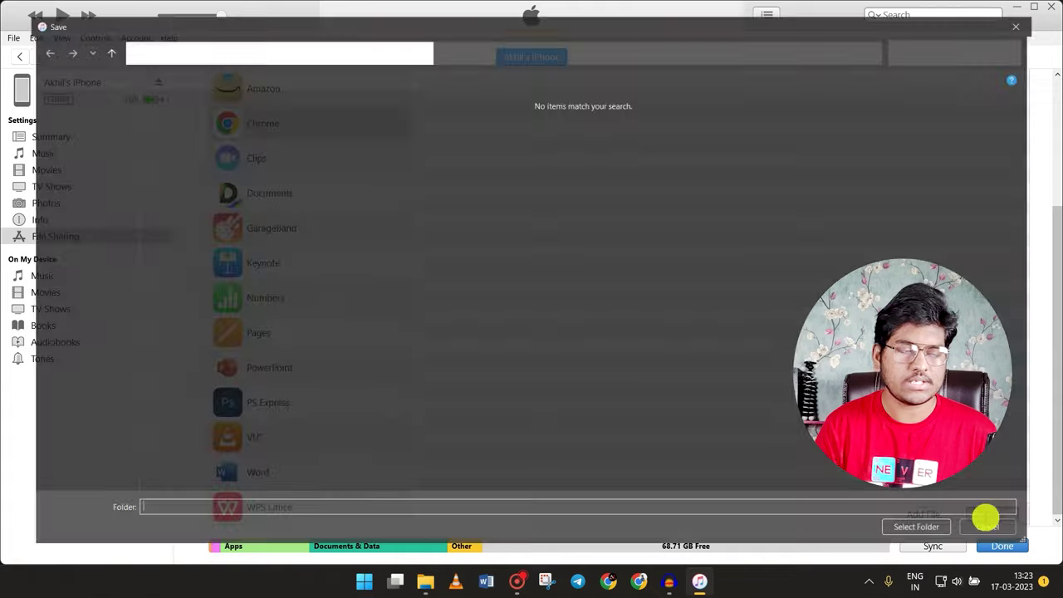
{"action": "left_click", "coordinate": [84, 490]}
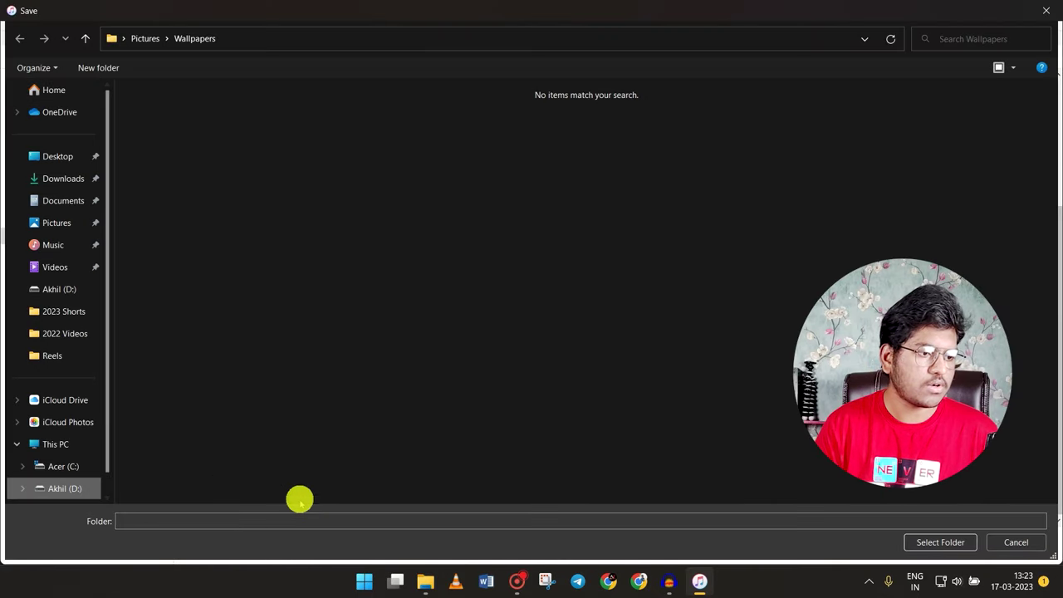
{"action": "left_click", "coordinate": [940, 541]}
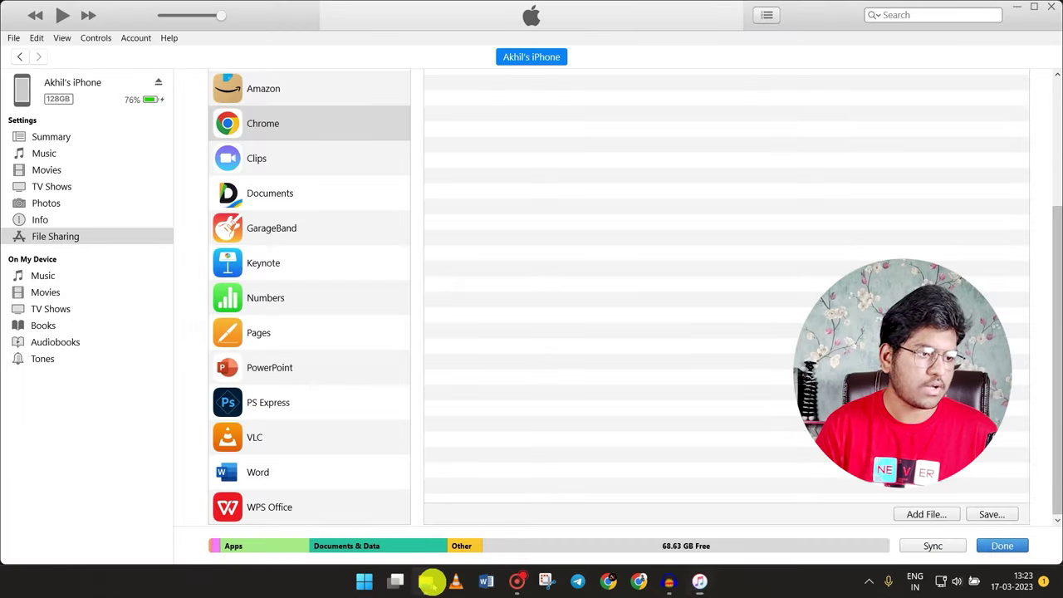
{"action": "left_click", "coordinate": [425, 581]}
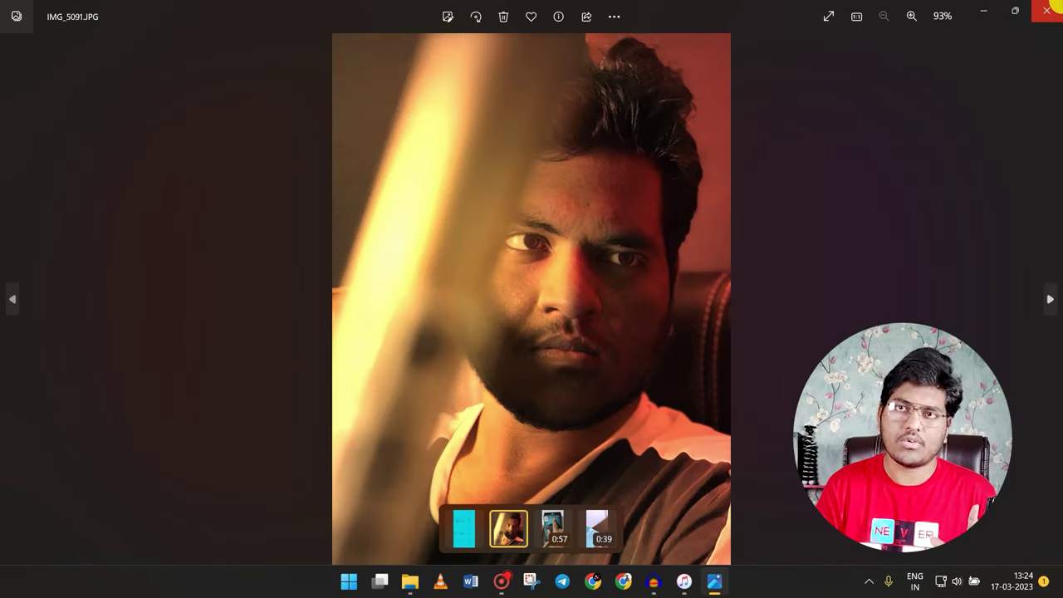
Close the IMG_5091.JPG picture and File Explorer to return to iTunes File Sharing.
{"action": "left_click", "coordinate": [1048, 8]}
{"action": "left_click", "coordinate": [880, 190]}
{"action": "key", "text": "alt+Tab"}
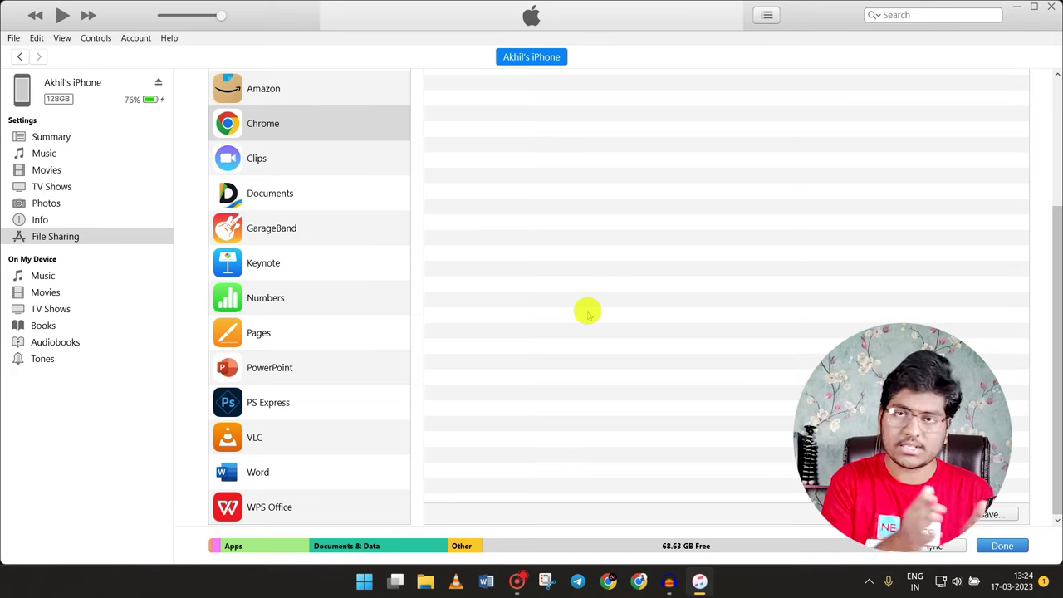
Delete 30.jpeg and IMG_5091.JPG from Chrome's shared documents.
{"action": "key", "text": "v"}
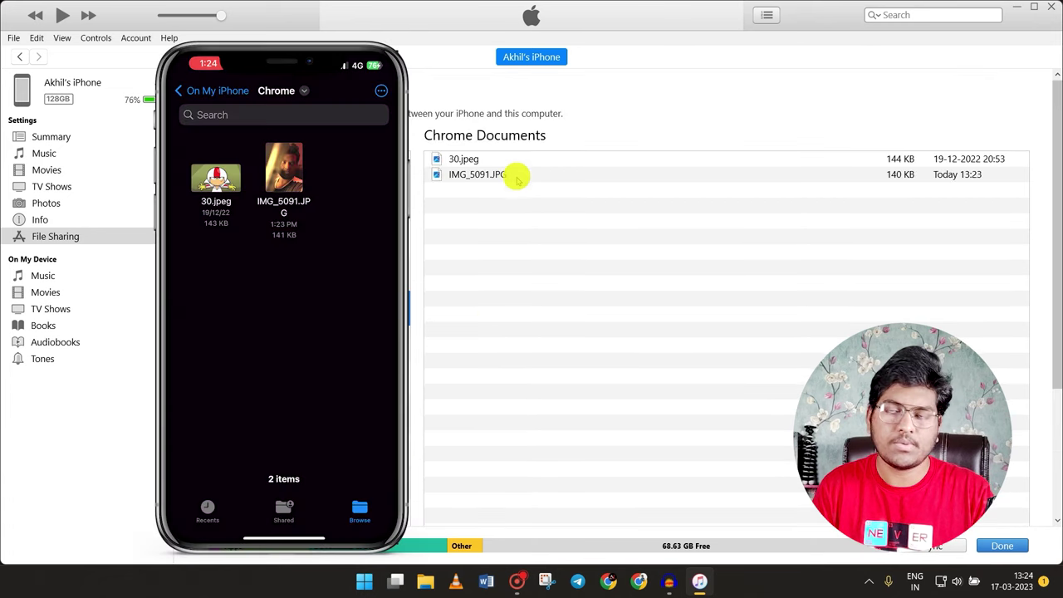
{"action": "left_click", "coordinate": [515, 162]}
{"action": "key", "text": "Delete"}
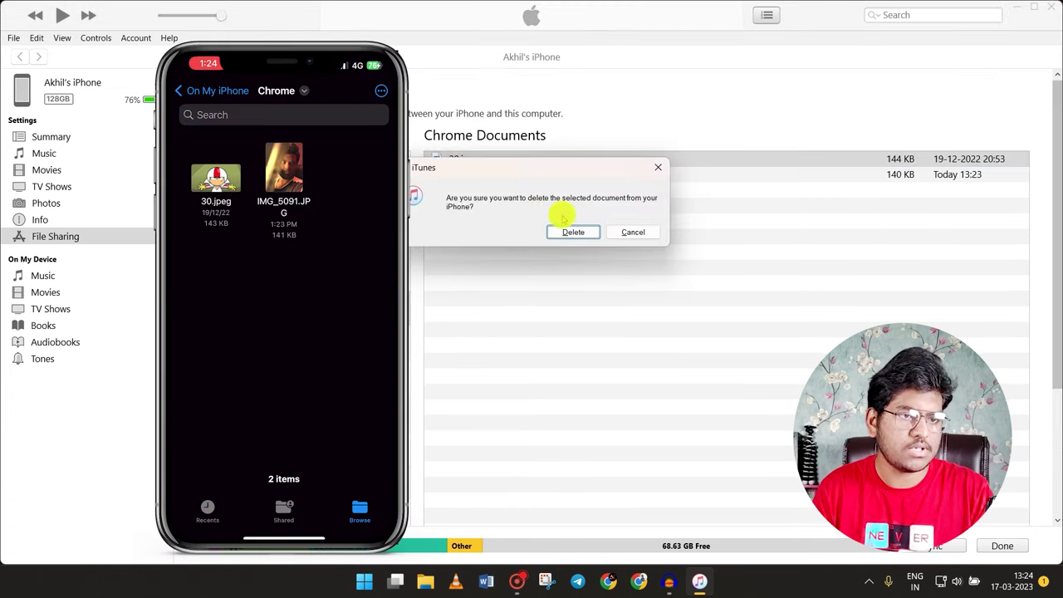
{"action": "left_click", "coordinate": [569, 230]}
{"action": "left_click", "coordinate": [503, 162]}
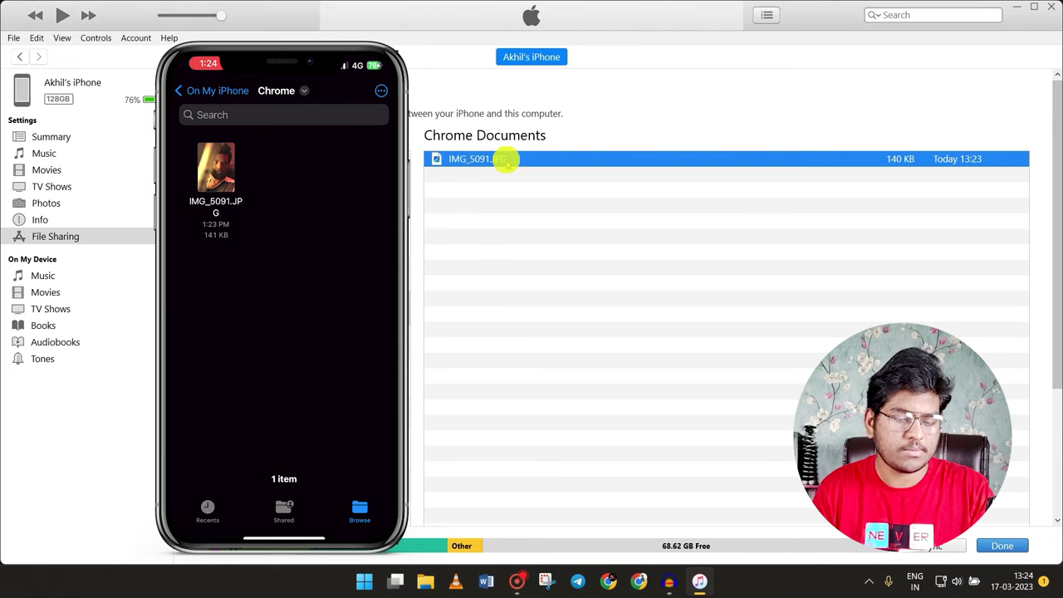
{"action": "key", "text": "Delete"}
{"action": "key", "text": "Return"}
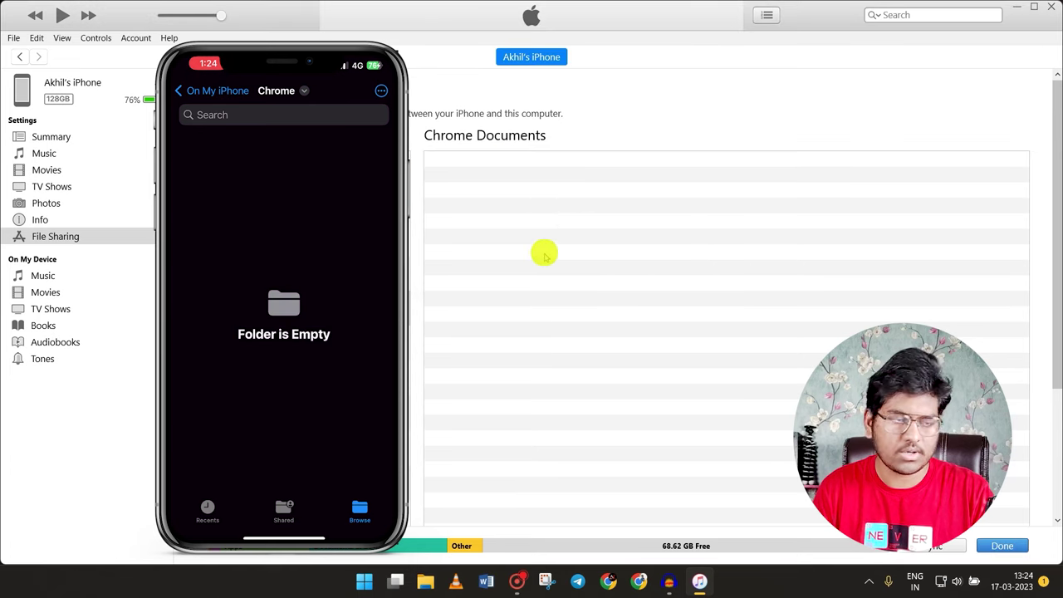
Delete 29.jpg from the Documents app's shared files.
{"action": "left_click", "coordinate": [289, 386]}
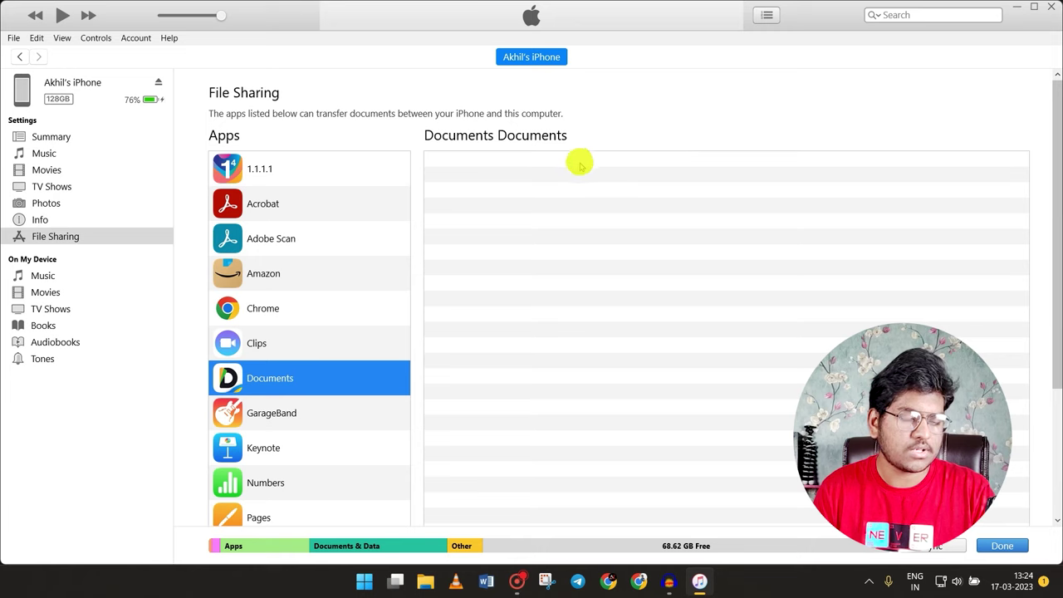
{"action": "left_click", "coordinate": [536, 163]}
{"action": "key", "text": "Delete"}
{"action": "key", "text": "Return"}
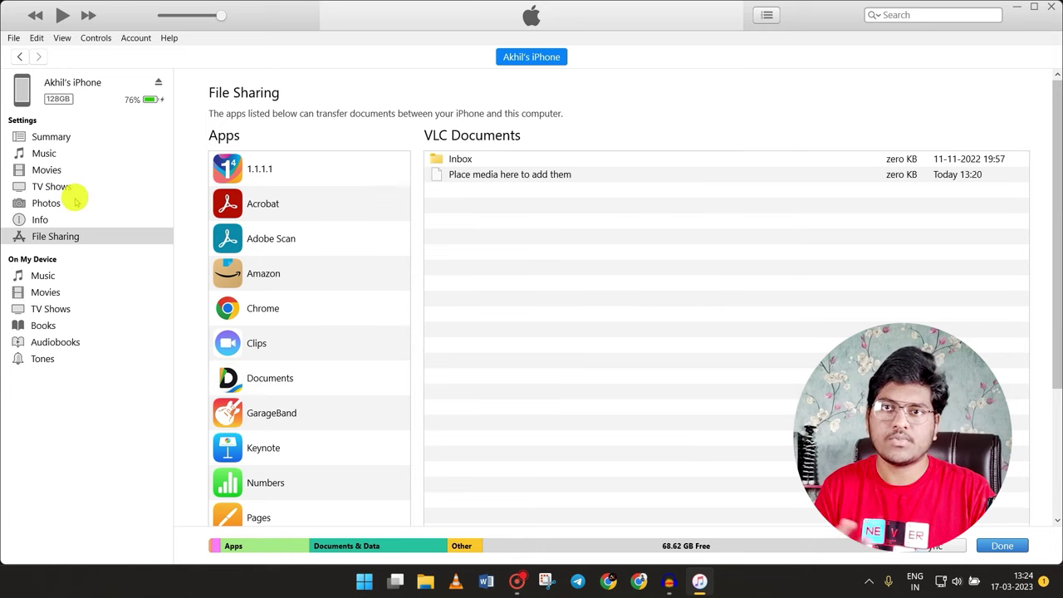